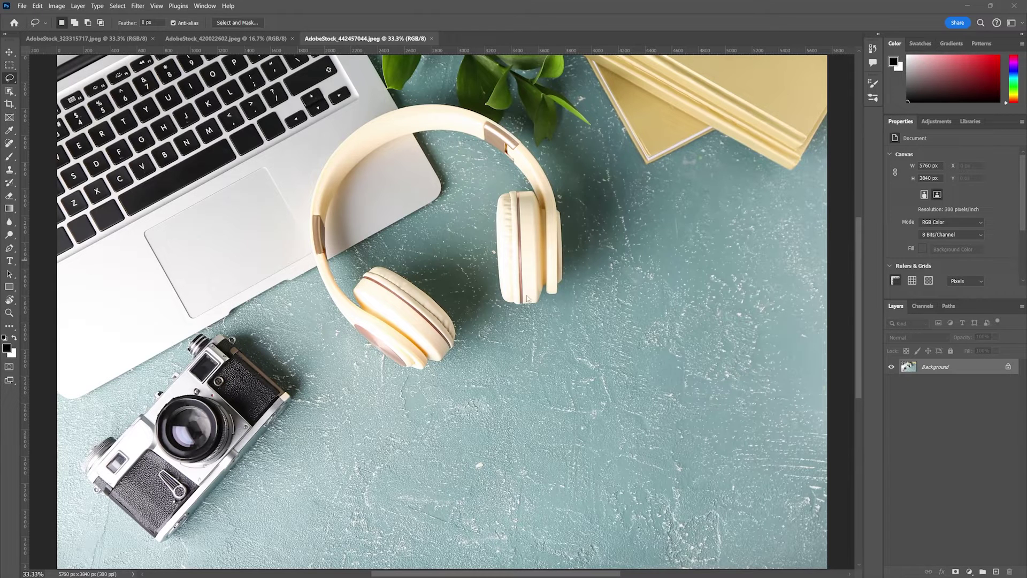
- Zoom the desk photo out to 16.7% and activate the Crop tool
key(z)
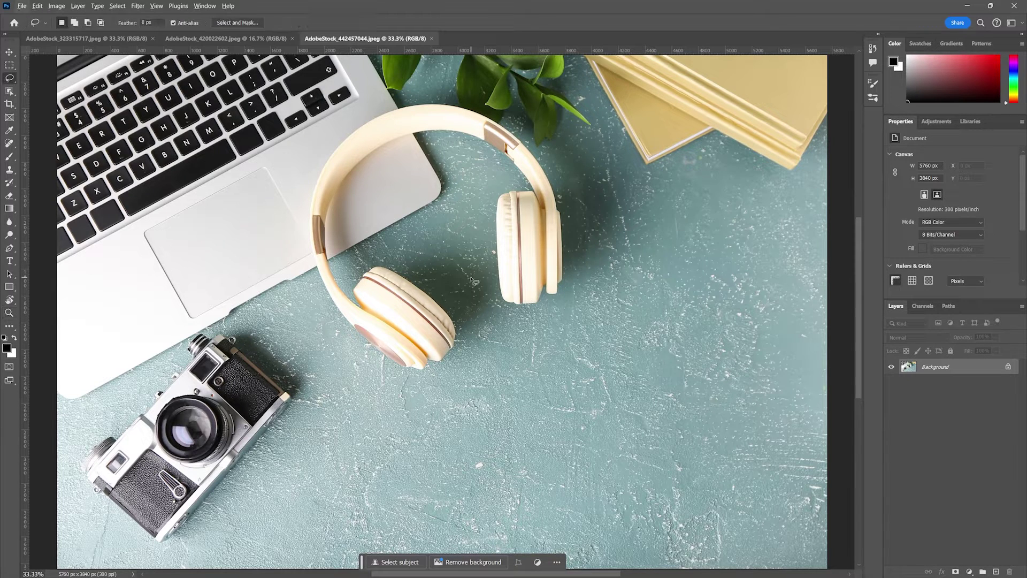
key(alt)
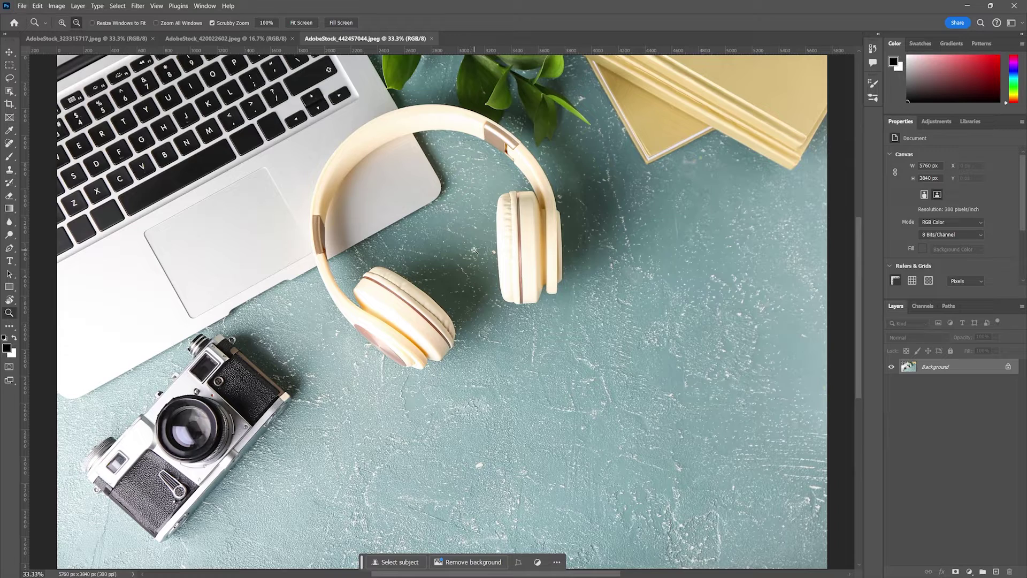
alt+click(488, 285)
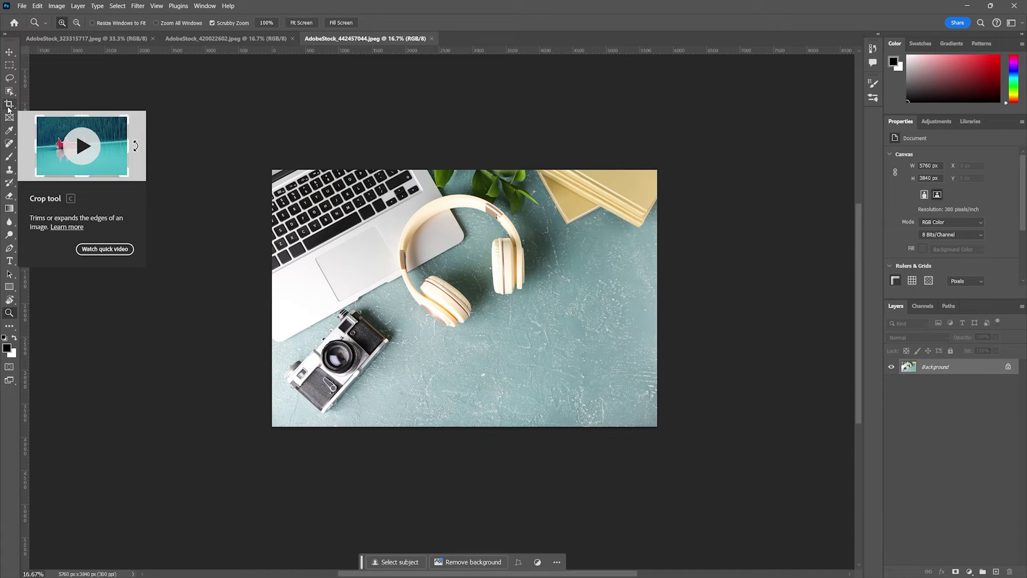
key(c)
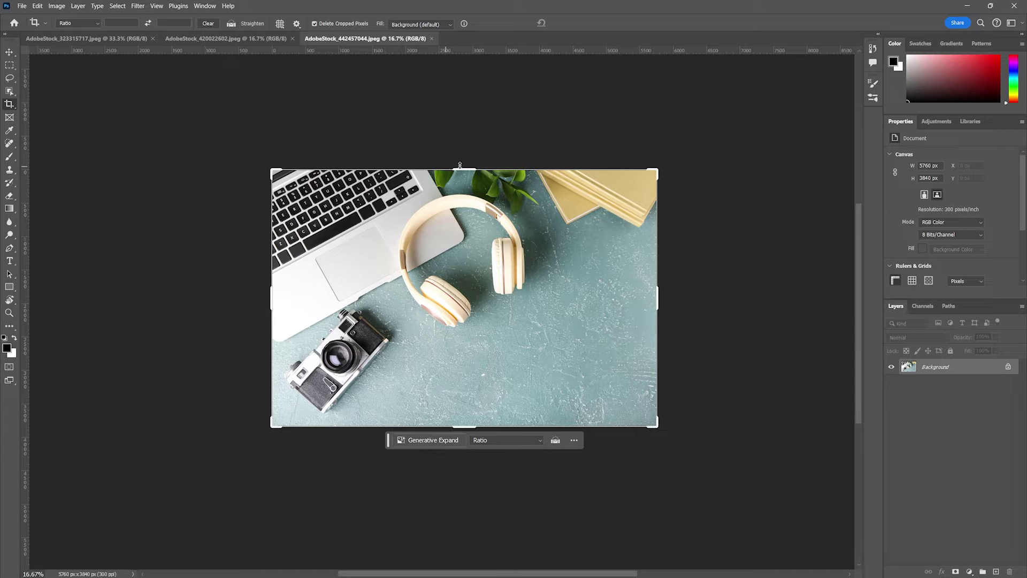
- Raise the top crop edge, set a 1:1 square ratio, and run Generative Expand
drag(462, 166, 462, 115)
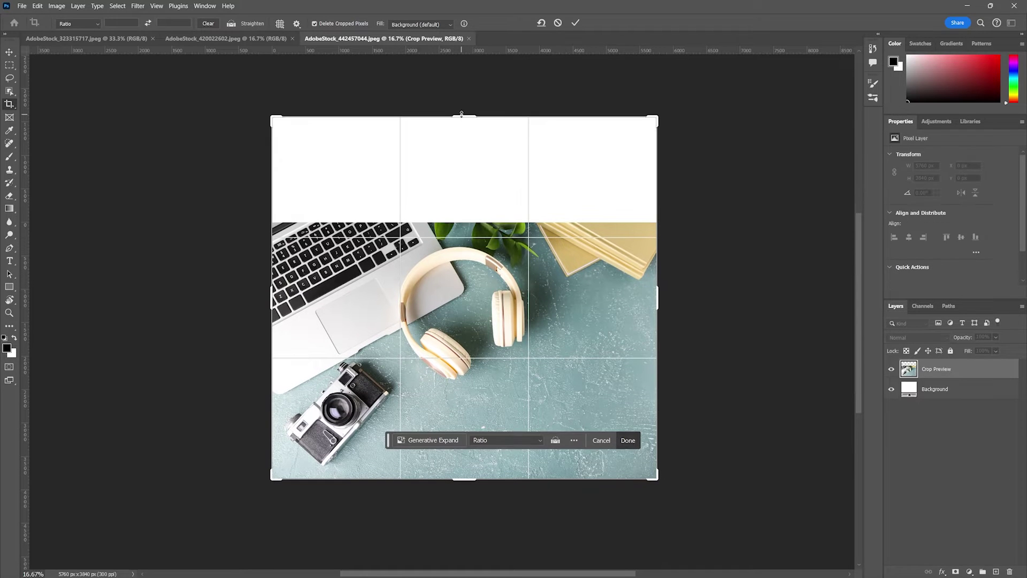
click(515, 443)
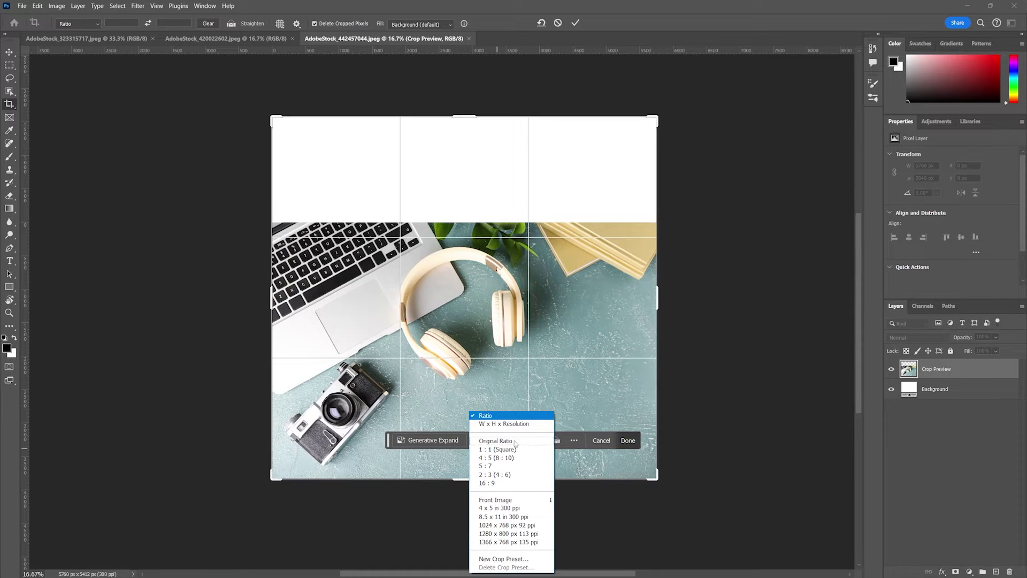
click(488, 452)
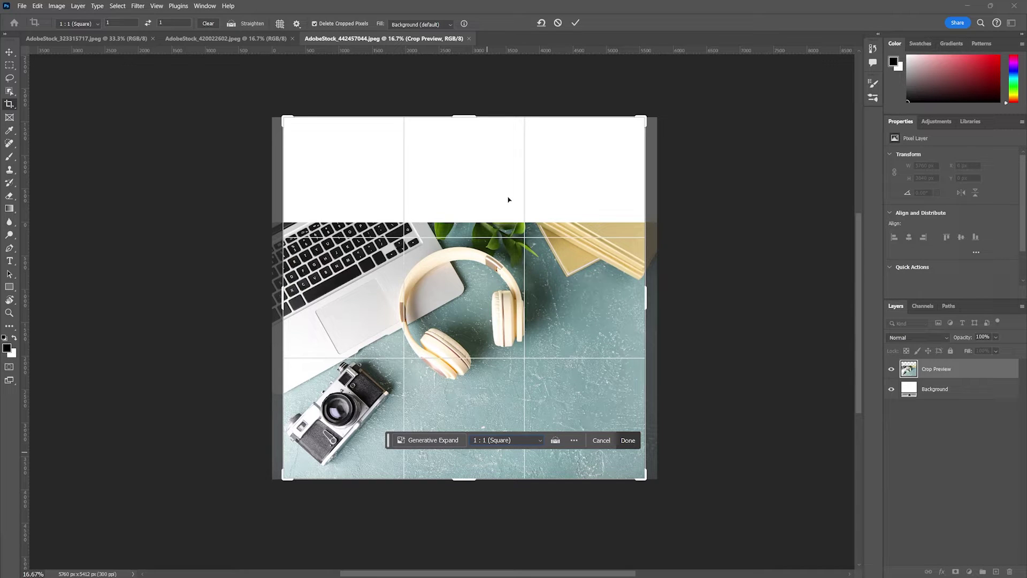
click(451, 442)
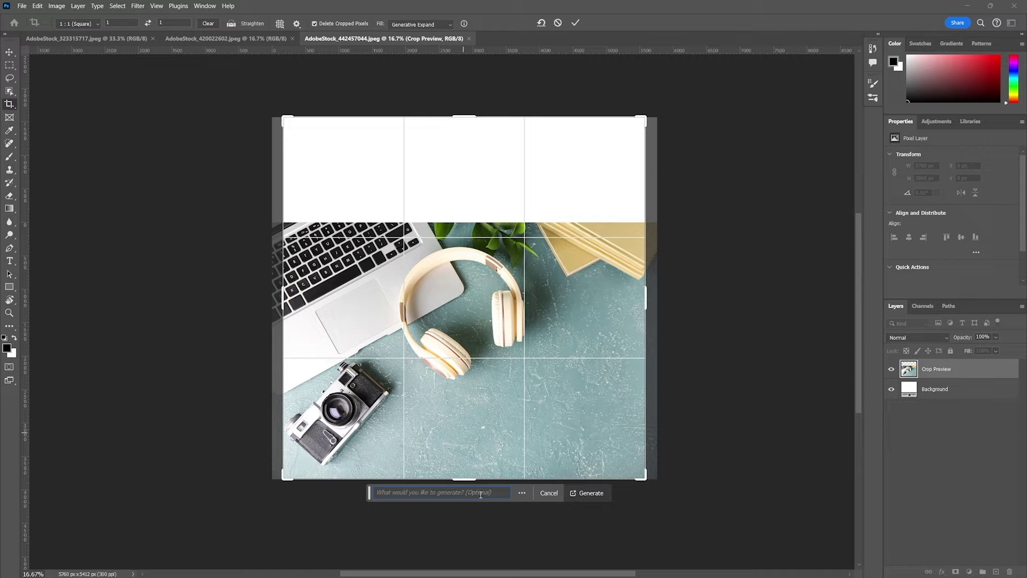
click(579, 493)
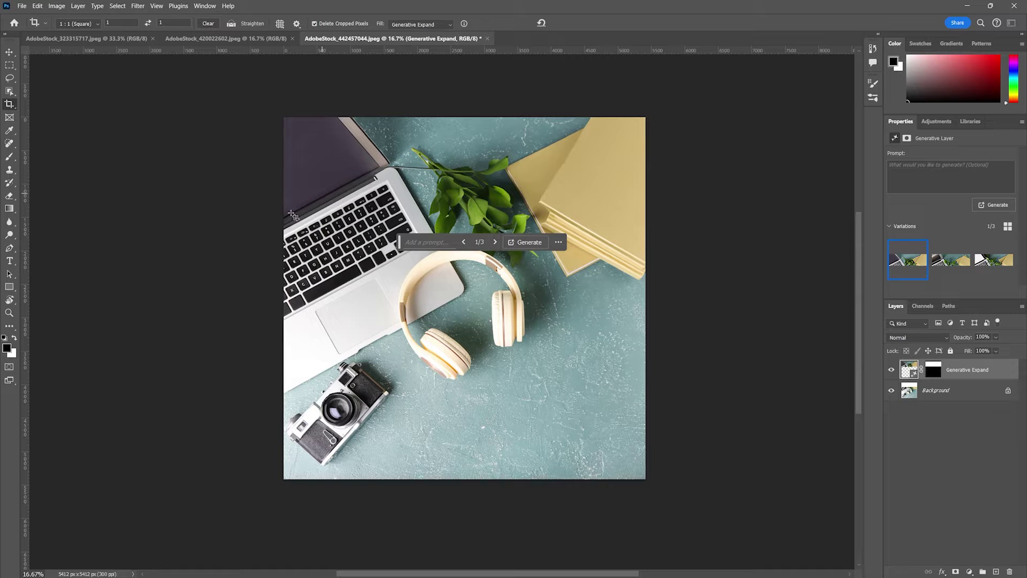
- Keep the third expand variation, check its layer mask, then select the Background layer
click(495, 244)
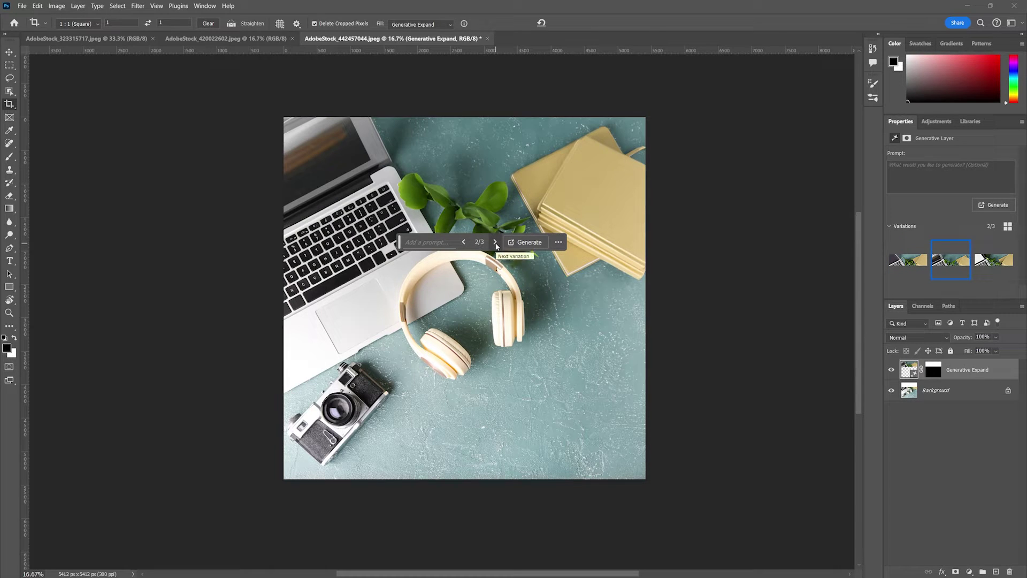
click(495, 244)
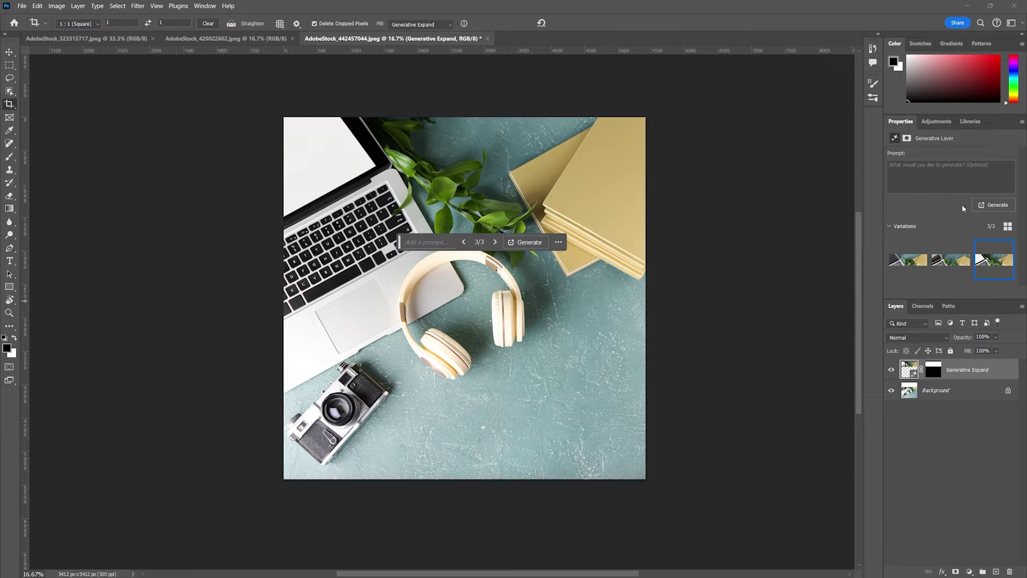
alt+click(936, 369)
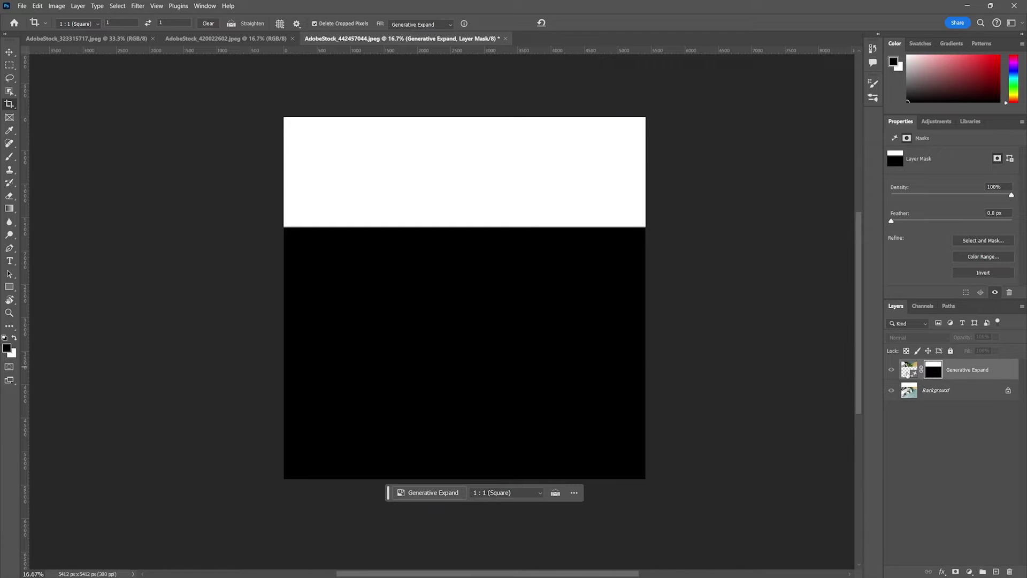
click(909, 370)
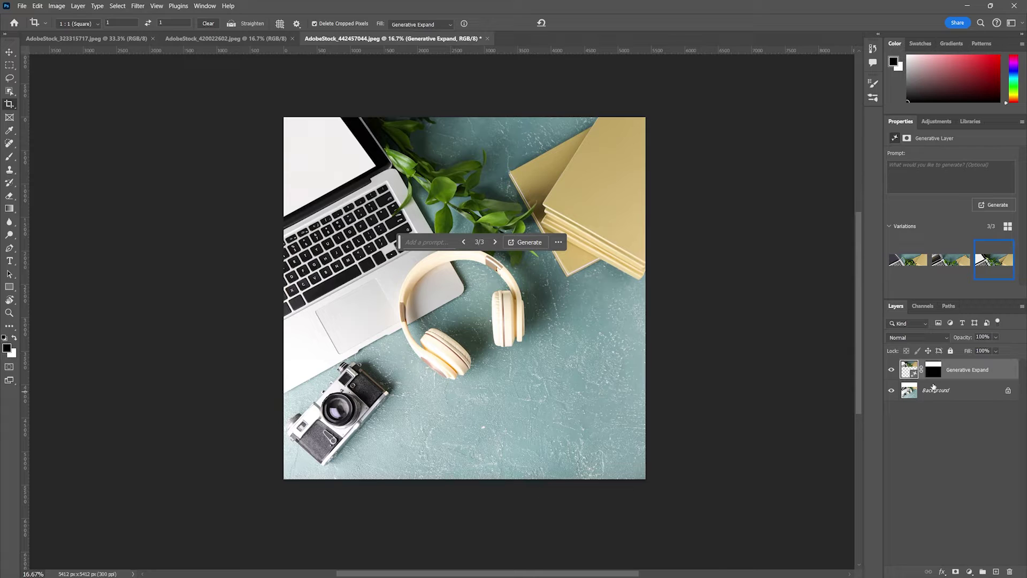
click(919, 394)
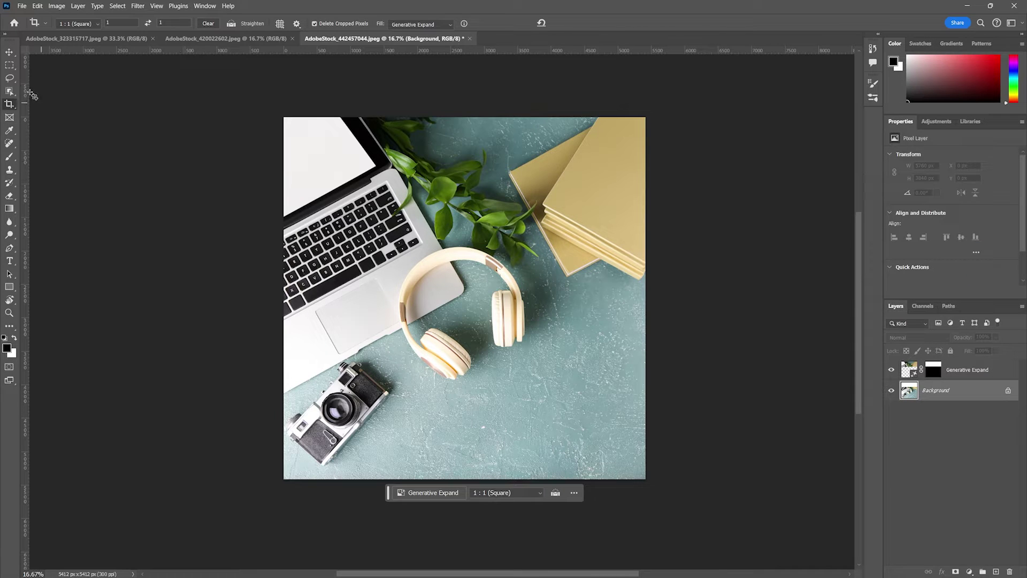
- Draw a Polygonal Lasso selection around the empty lower-right table area
right_click(9, 80)
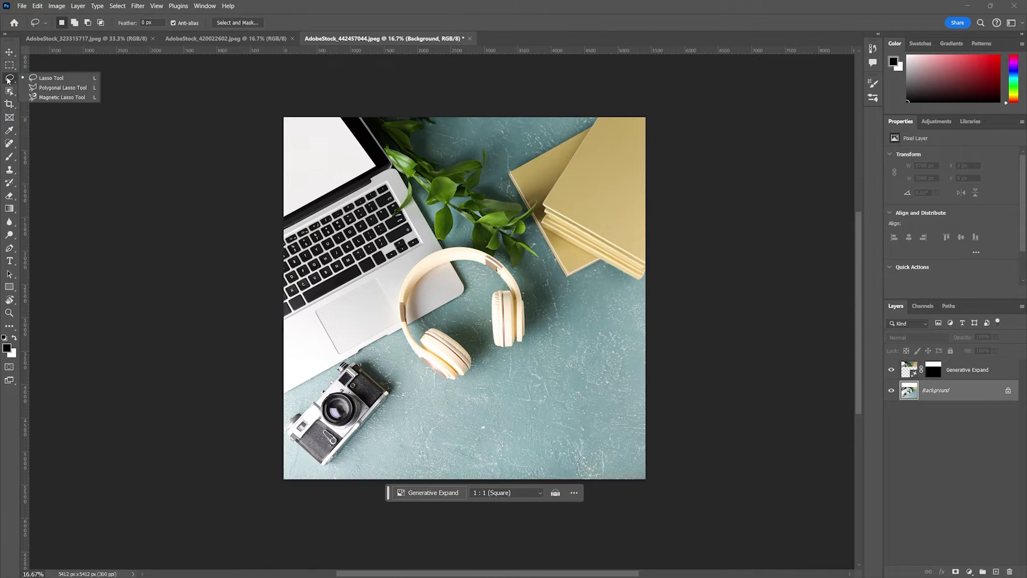
click(48, 87)
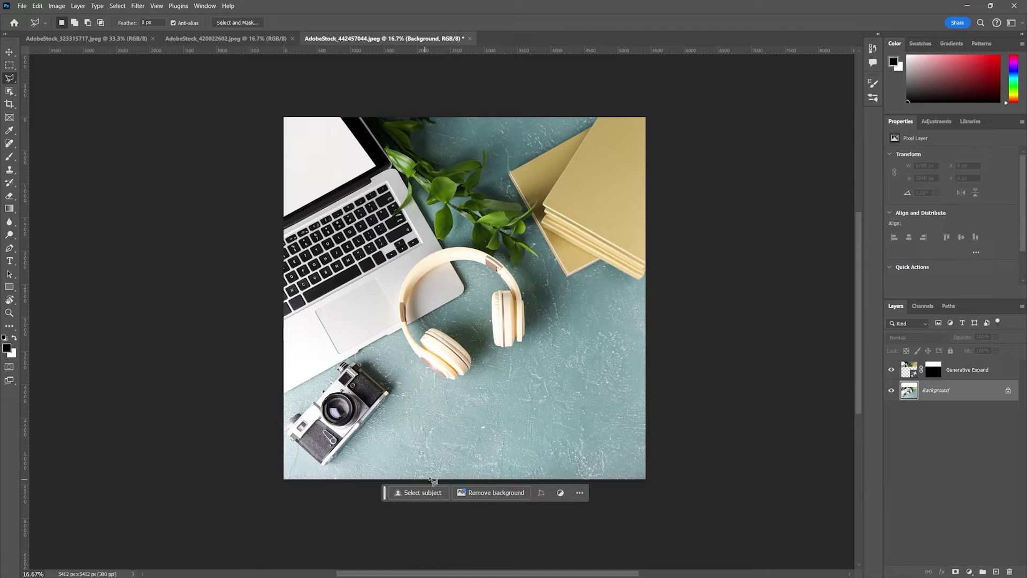
click(430, 450)
click(627, 314)
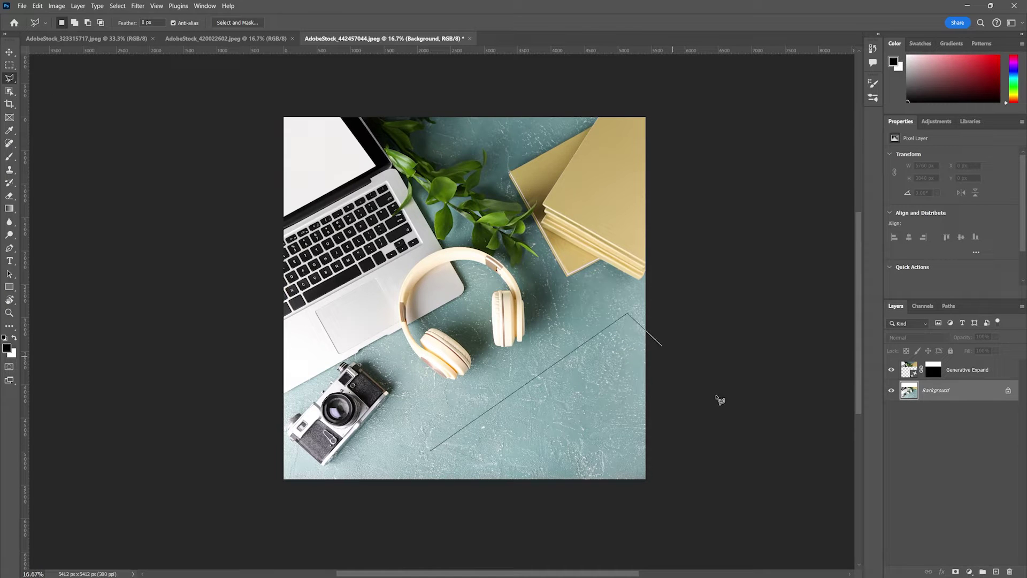
click(747, 428)
click(542, 555)
click(430, 451)
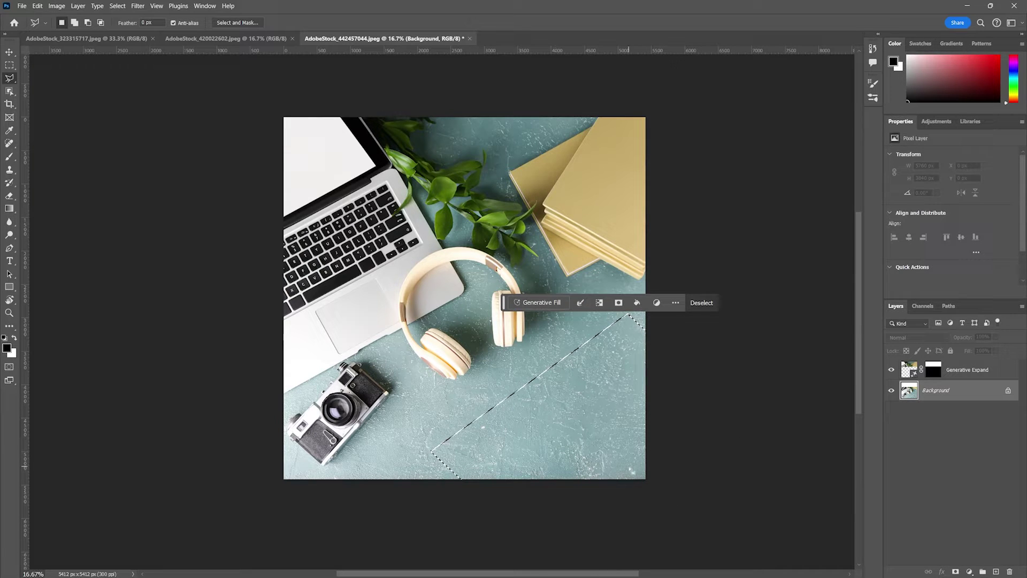
- Generative Fill the selection with 'Red Notebook' and keep the third variation
click(532, 303)
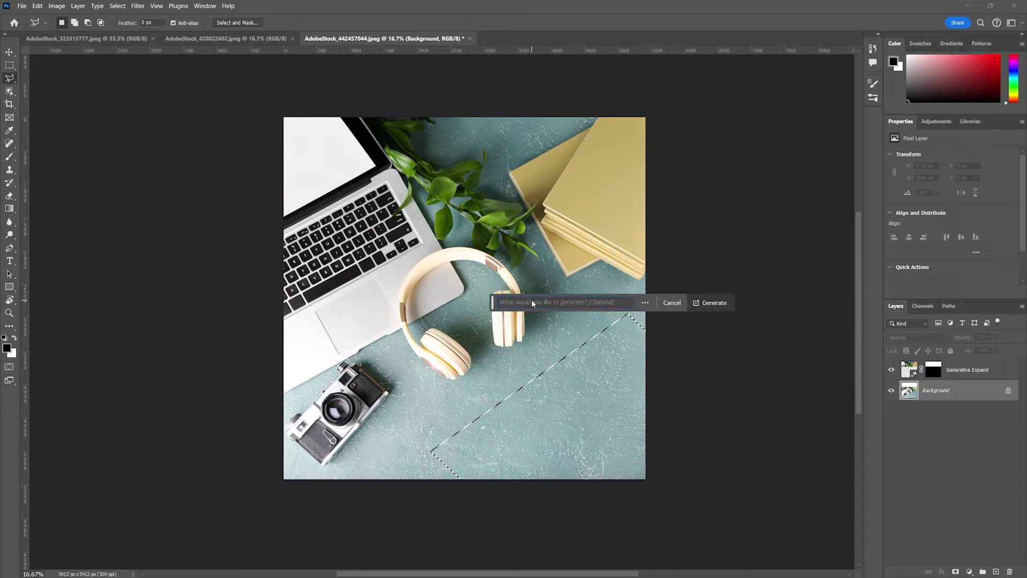
text(Red Note)
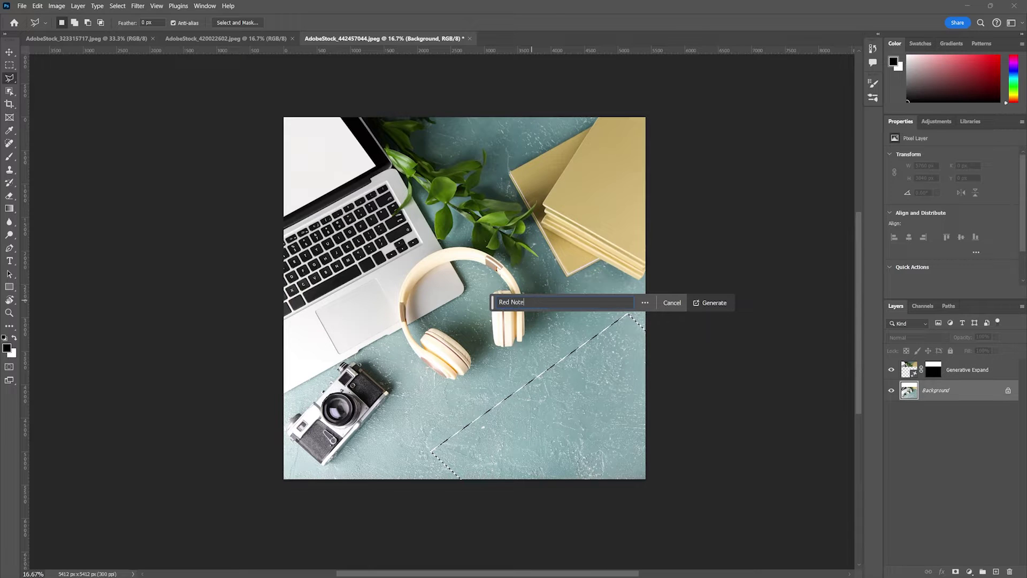
text(book)
key(Return)
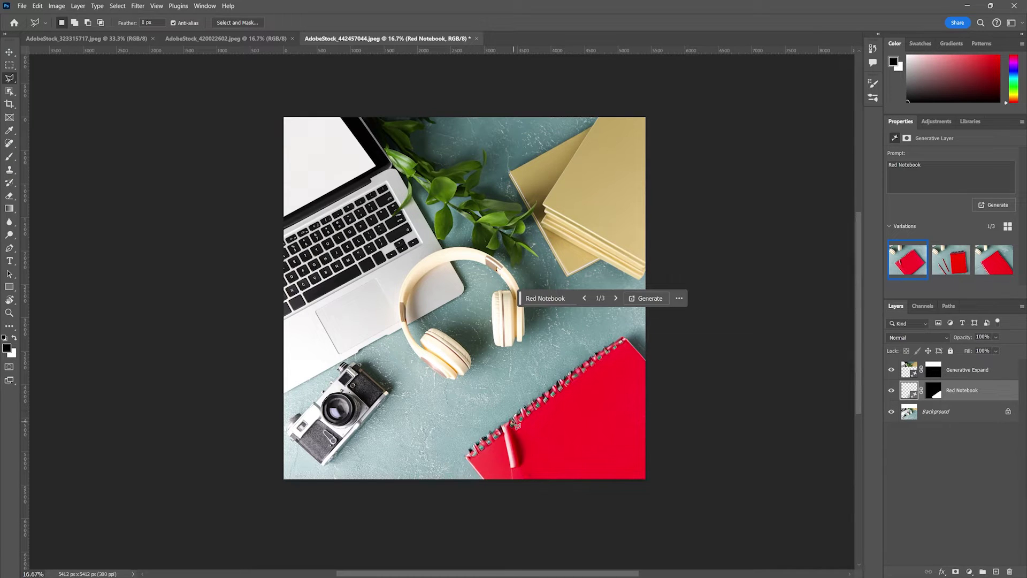
click(951, 261)
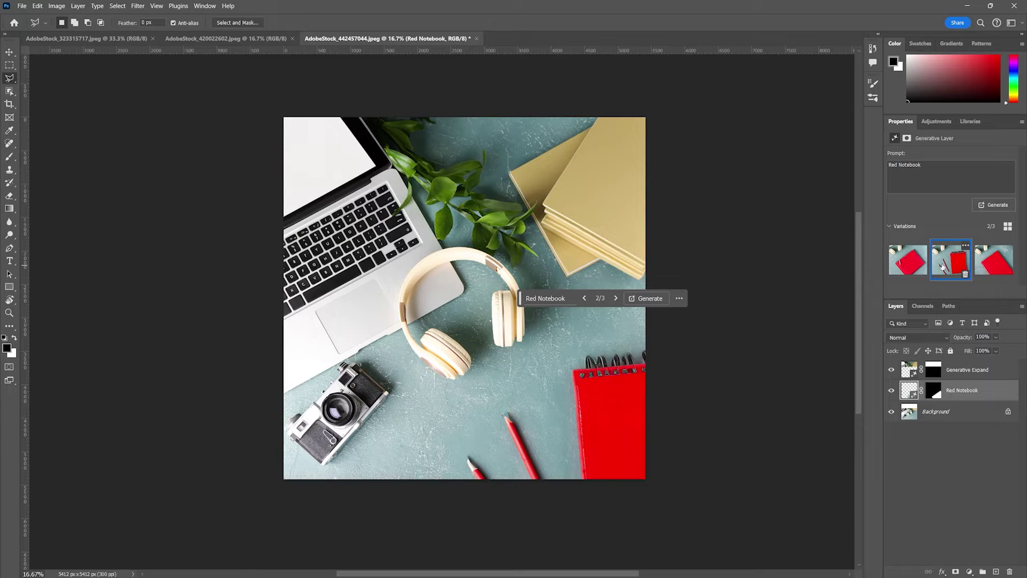
click(985, 262)
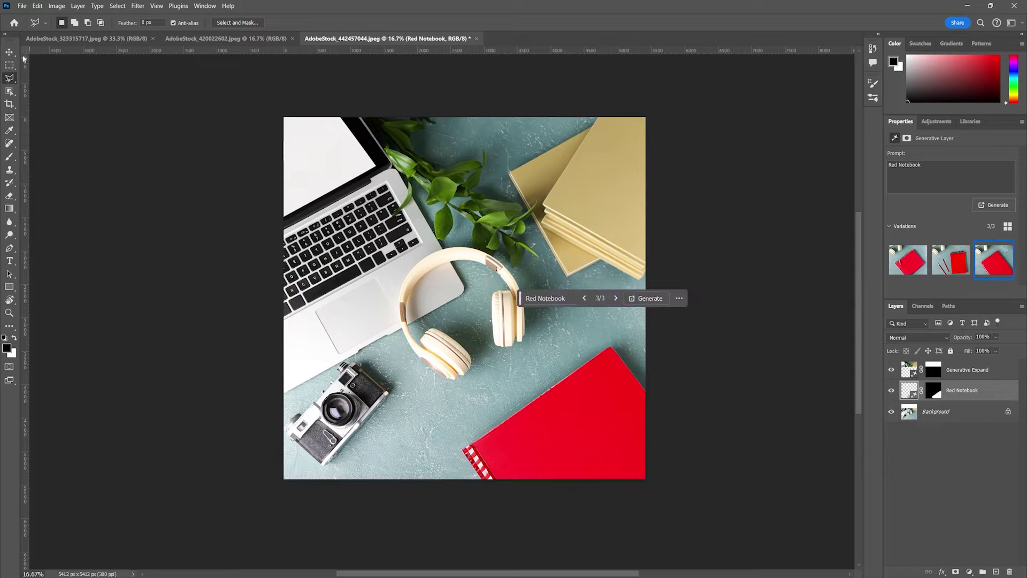
click(9, 65)
- Select a circle on the books and Generative Fill it with 'cofee'
click(39, 79)
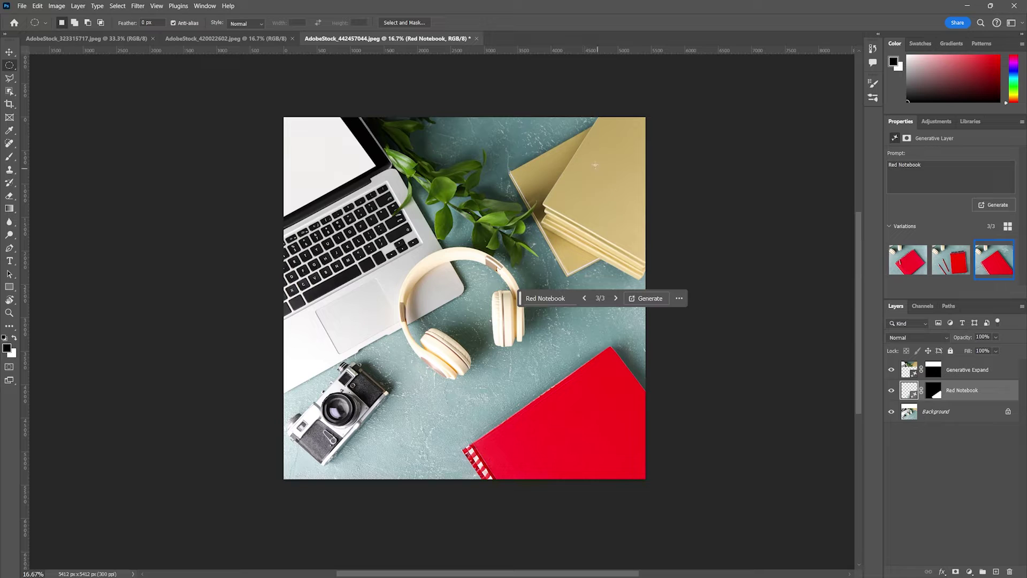
drag(583, 156, 640, 208)
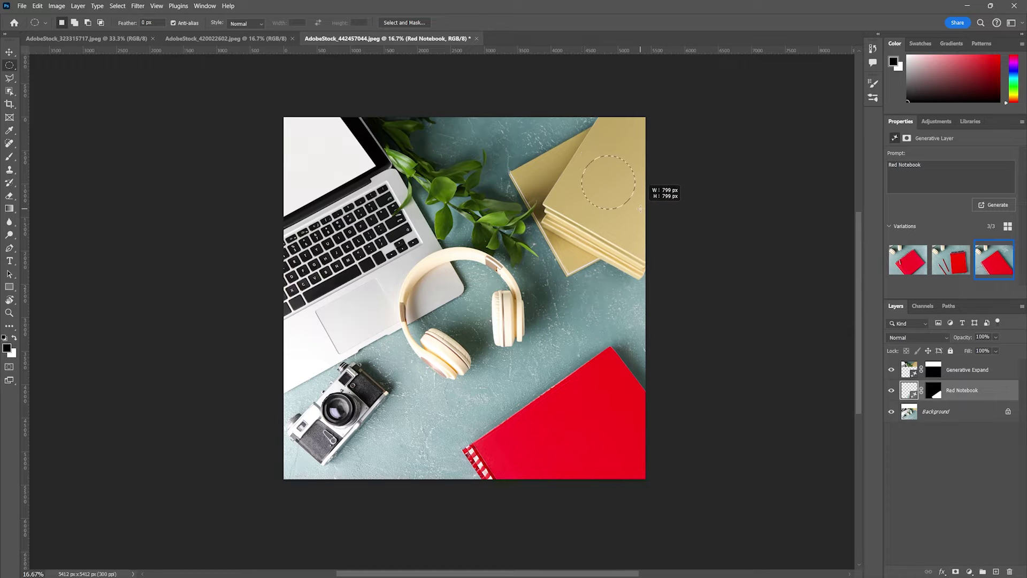
click(558, 223)
text(cof)
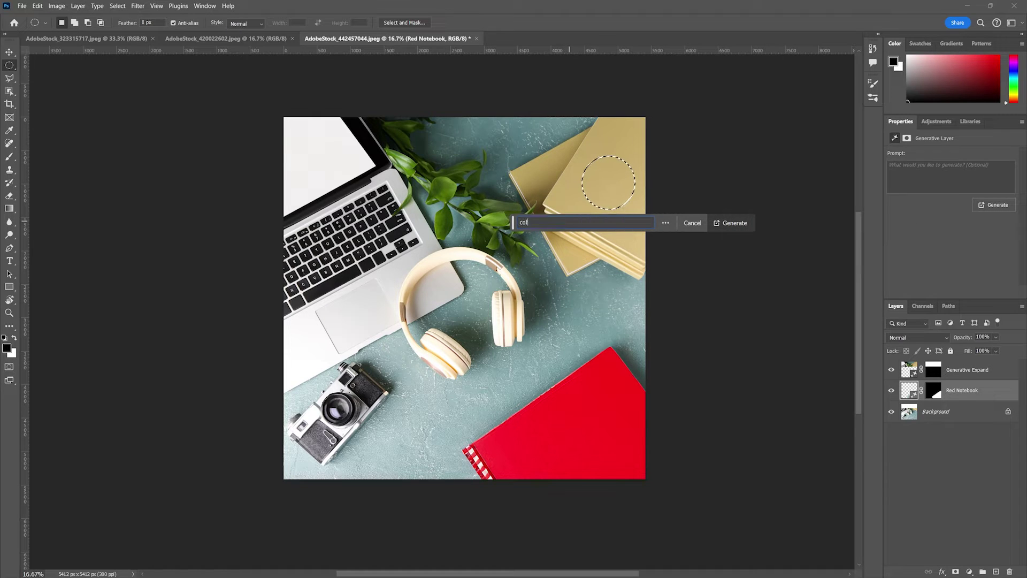
text(ee cup)
key(Return)
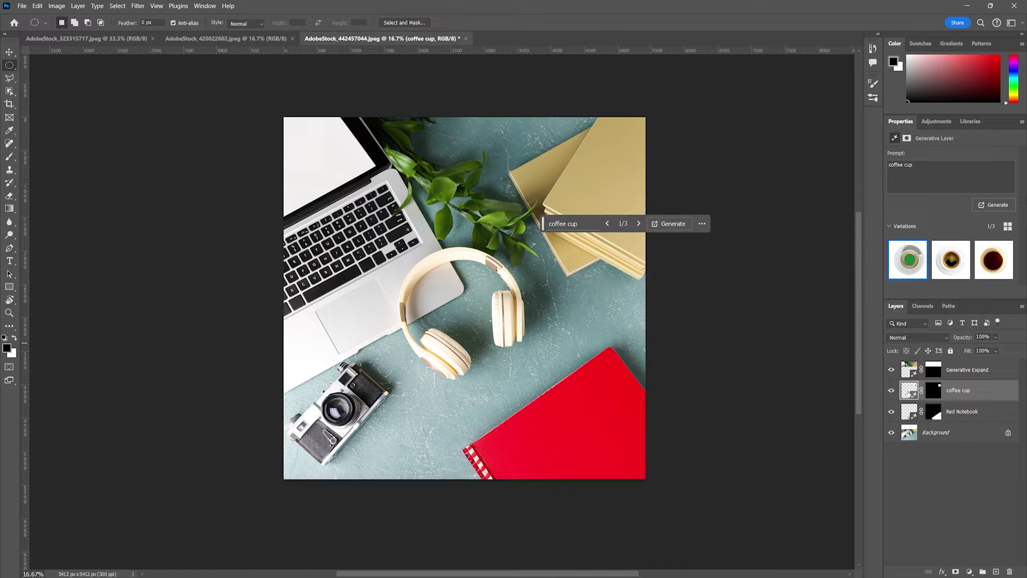
- Move the coffee layer above Generative Expand and keep the second cup variation
drag(909, 392, 908, 370)
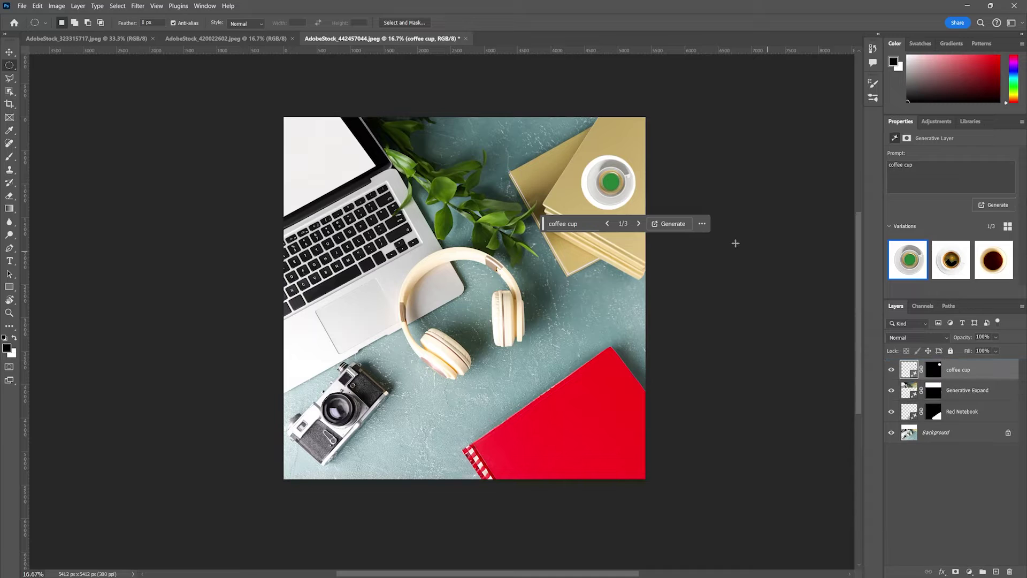
click(993, 261)
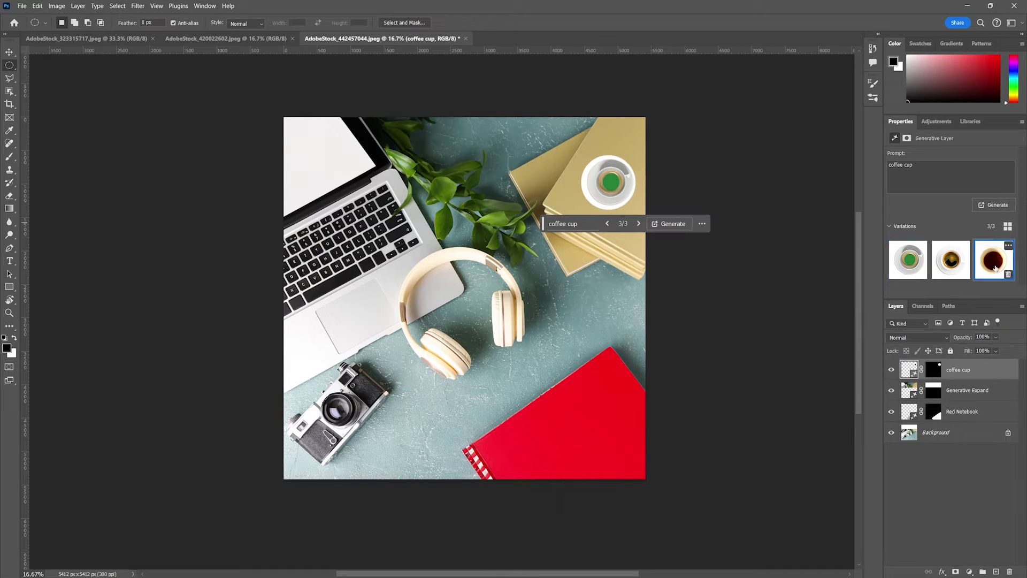
click(937, 257)
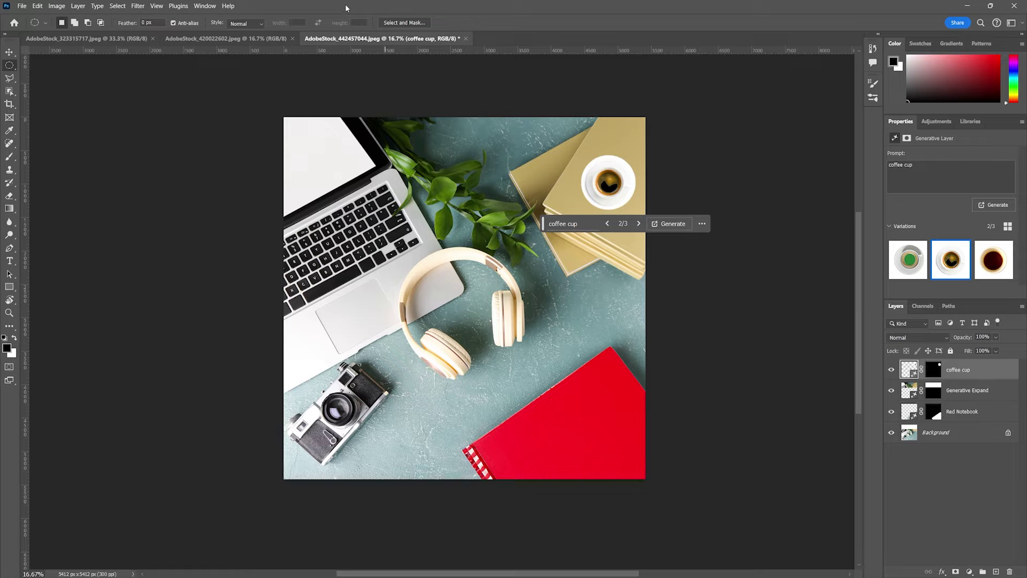
click(112, 38)
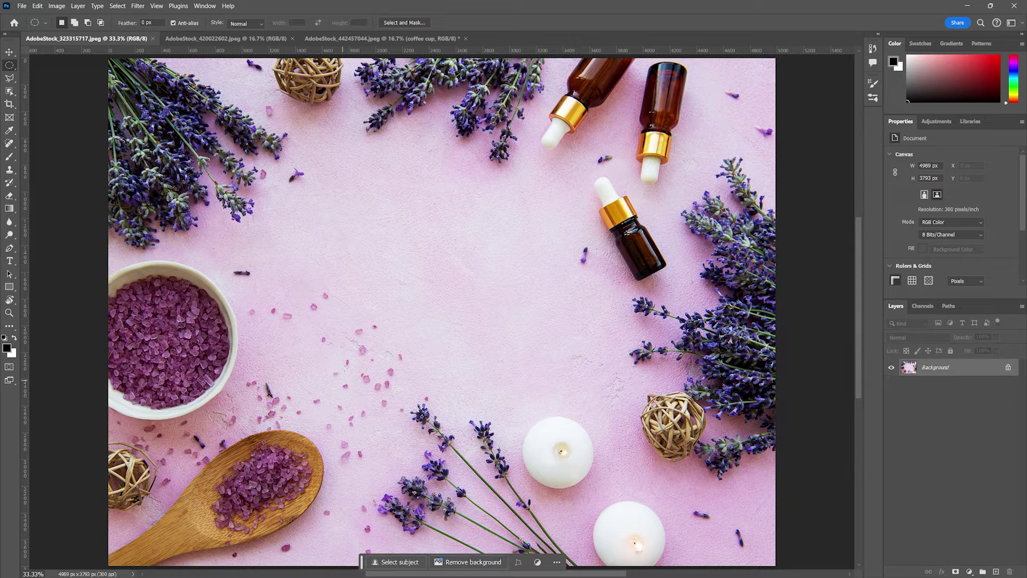
- Draw and adjust a circular Elliptical Marquee selection in the lavender photo's empty centre
click(9, 52)
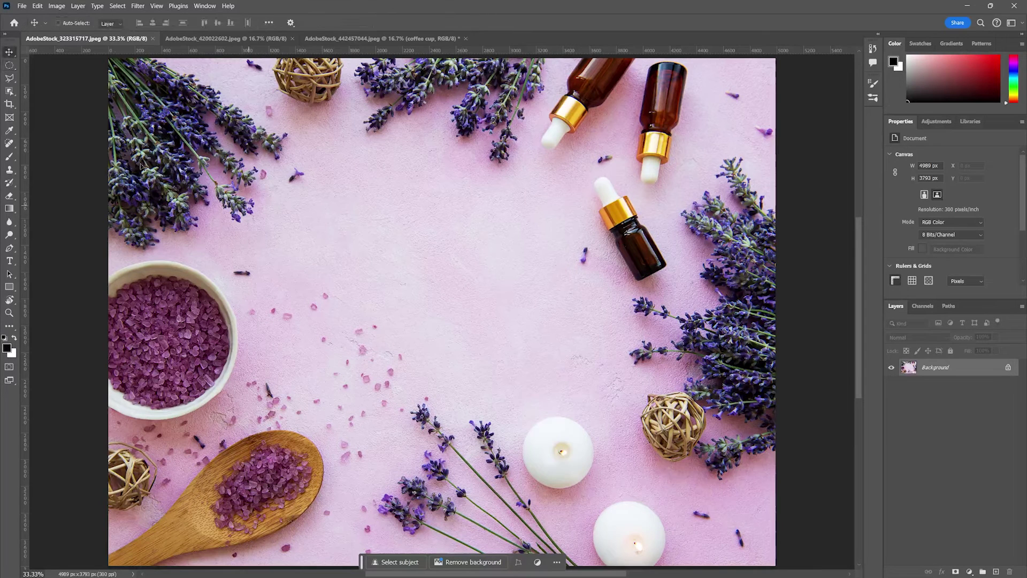
click(10, 63)
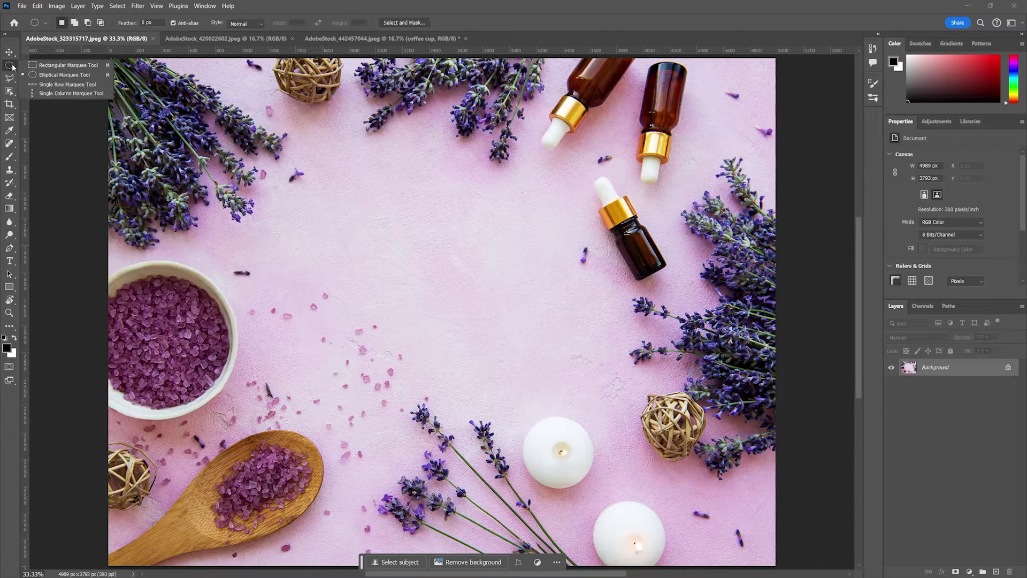
click(49, 74)
drag(339, 182, 597, 425)
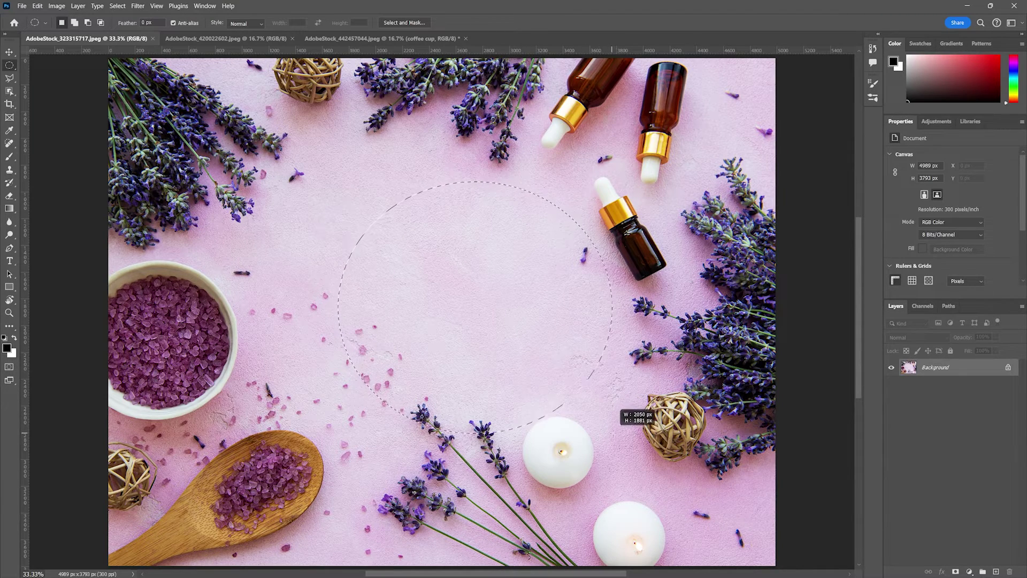
drag(599, 426, 618, 435)
drag(535, 369, 508, 350)
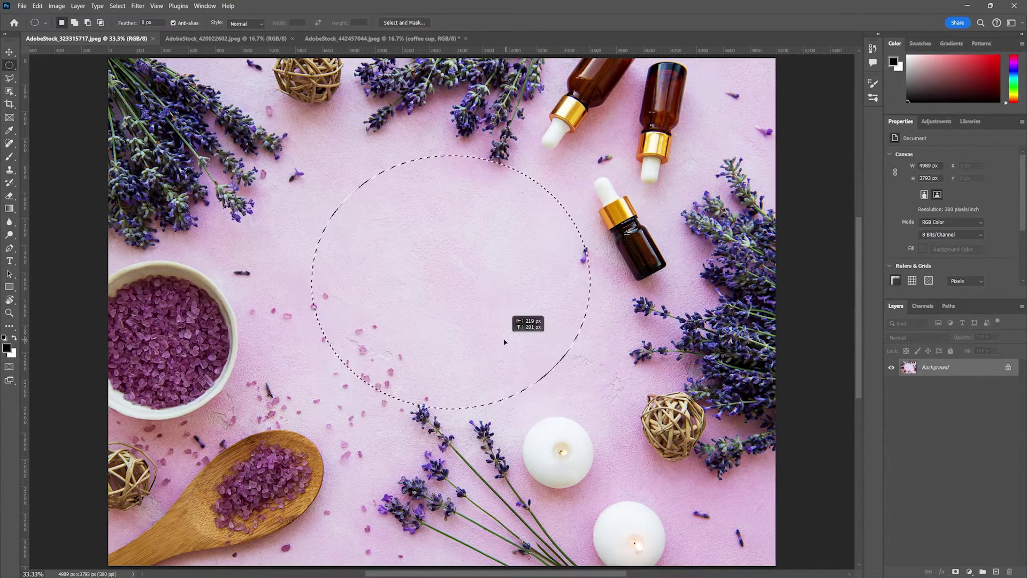
- Generative Fill the circle with the lavender plate prompt
click(428, 449)
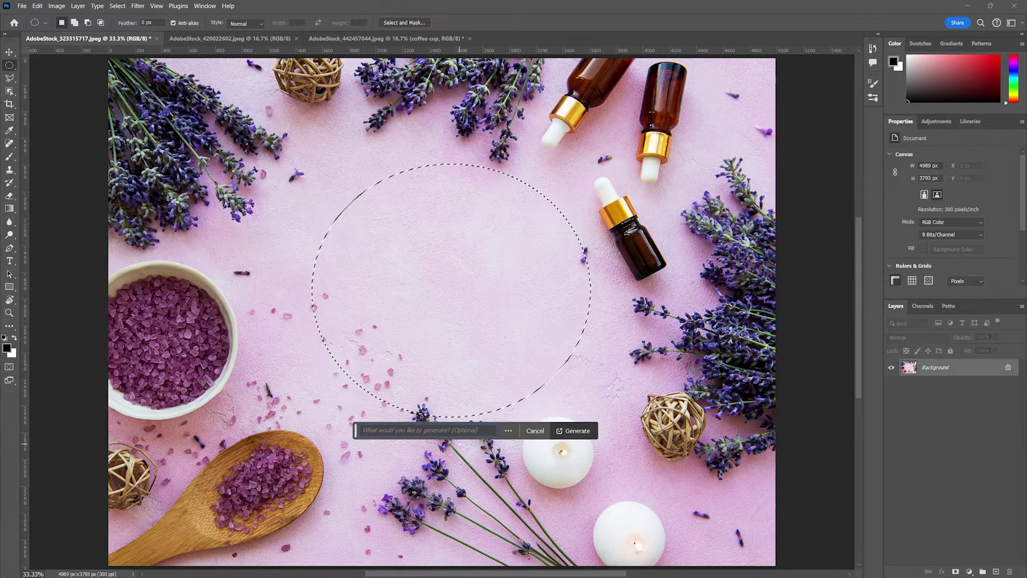
text(a plate with lavendar on it)
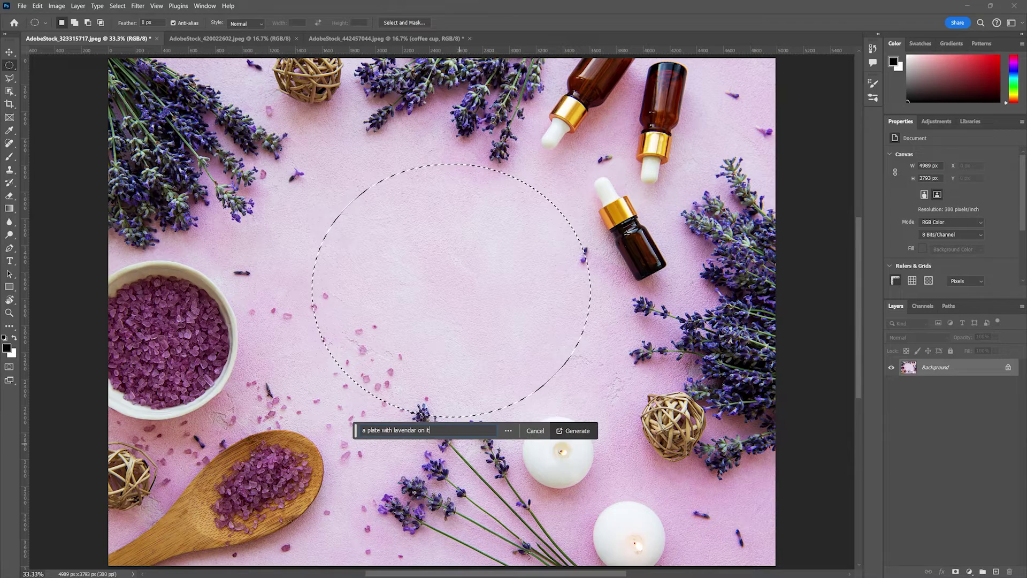
key(Return)
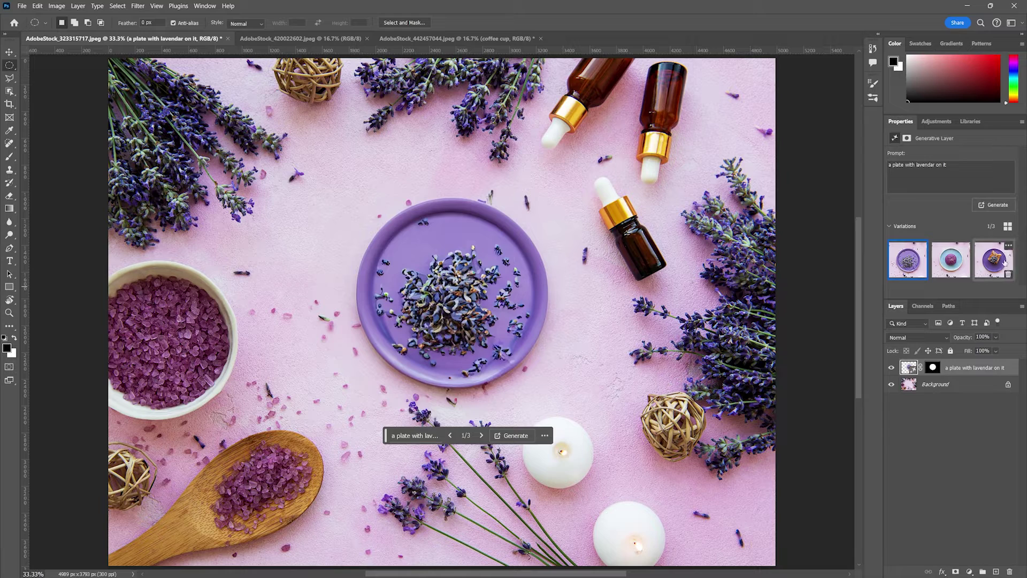
- Preview the three plate variations, then generate three more
click(994, 257)
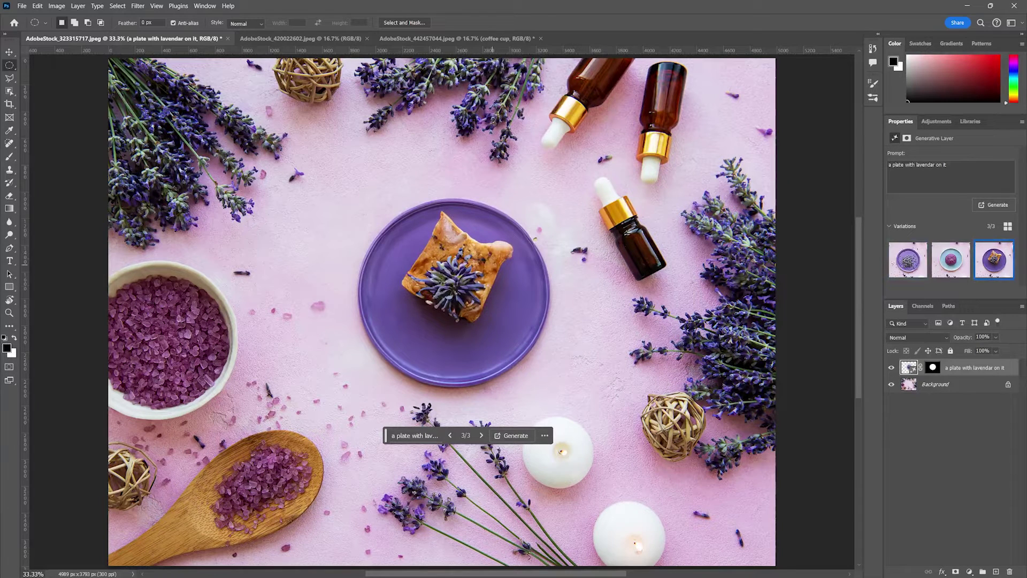
key(Left)
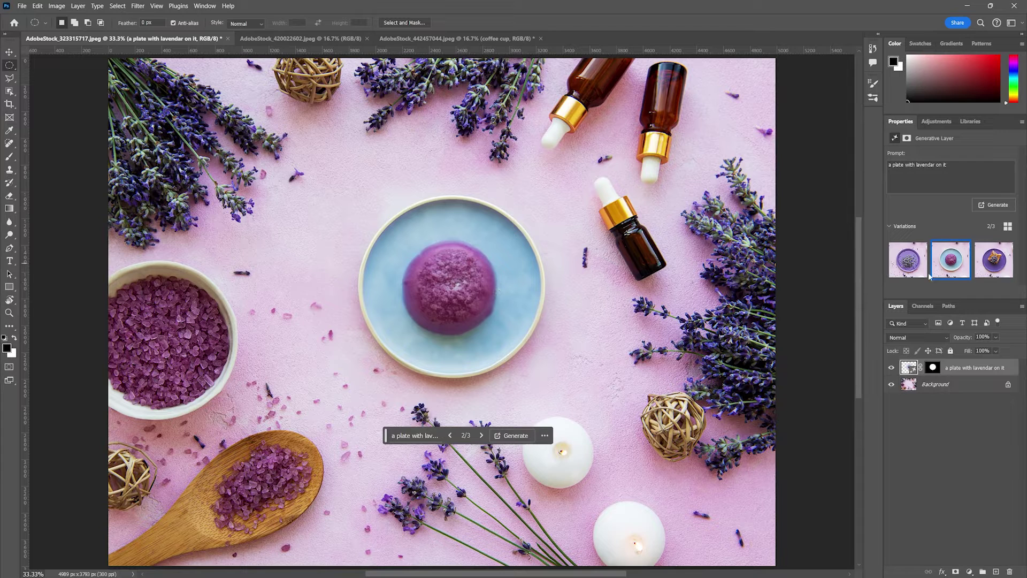
click(908, 271)
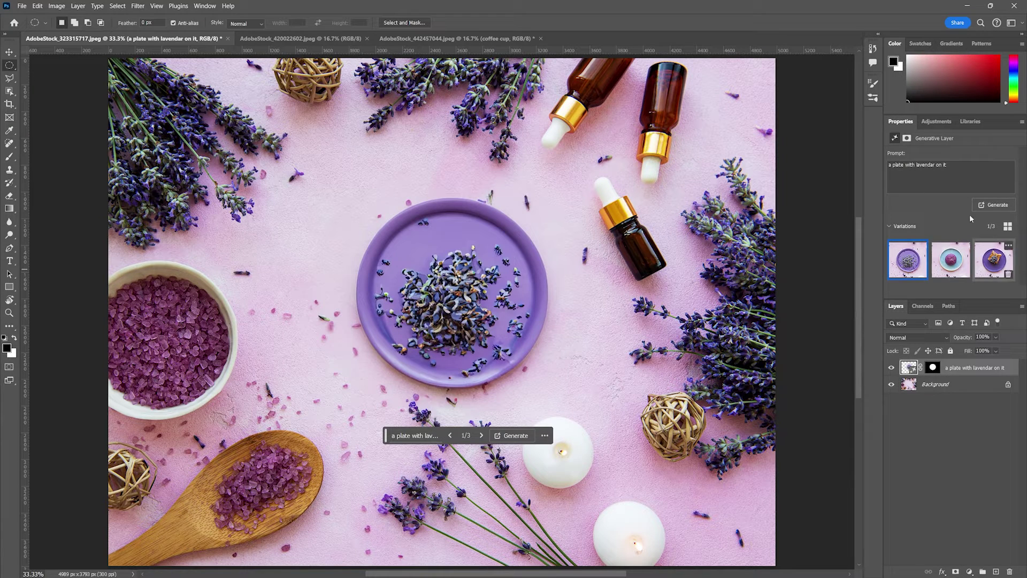
click(988, 207)
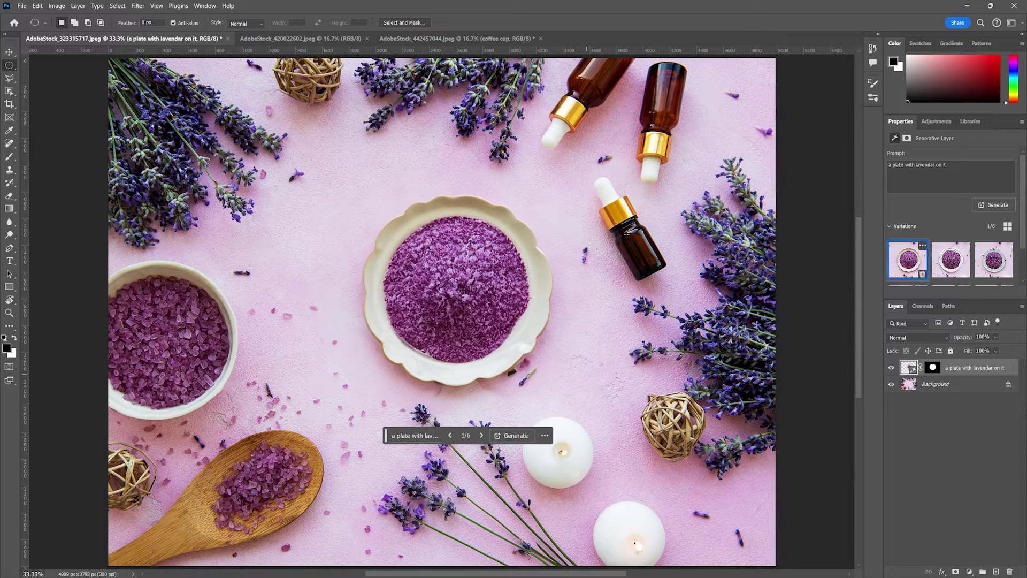
- Choose the white scalloped dish from the new plate variations
click(936, 260)
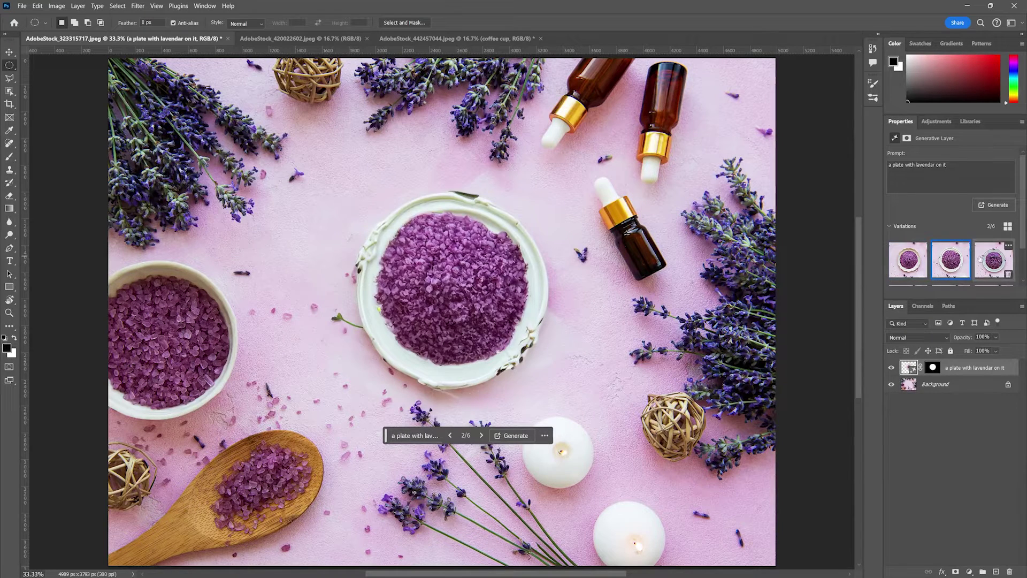
click(981, 260)
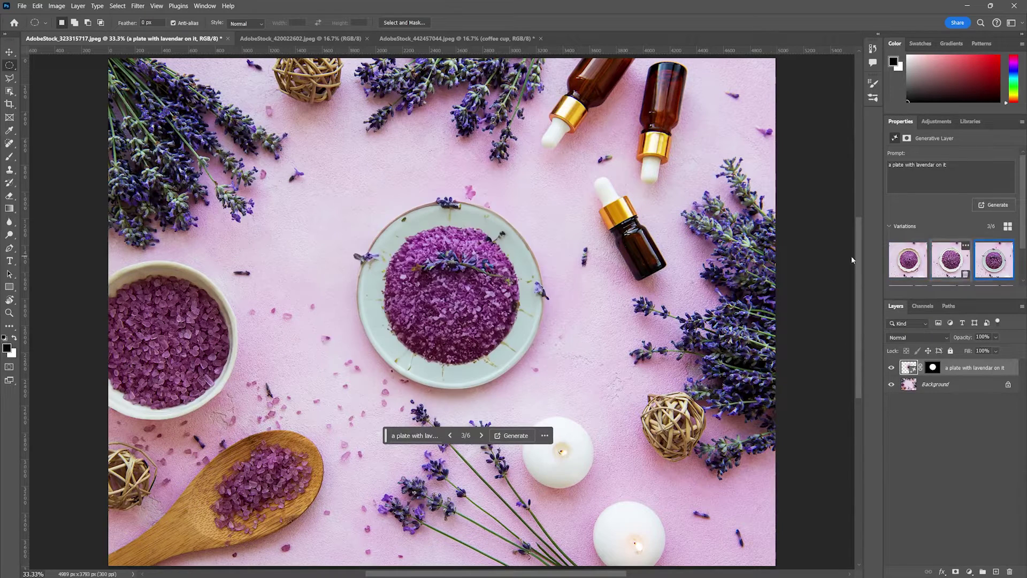
click(908, 259)
scroll(931, 252, down, 2)
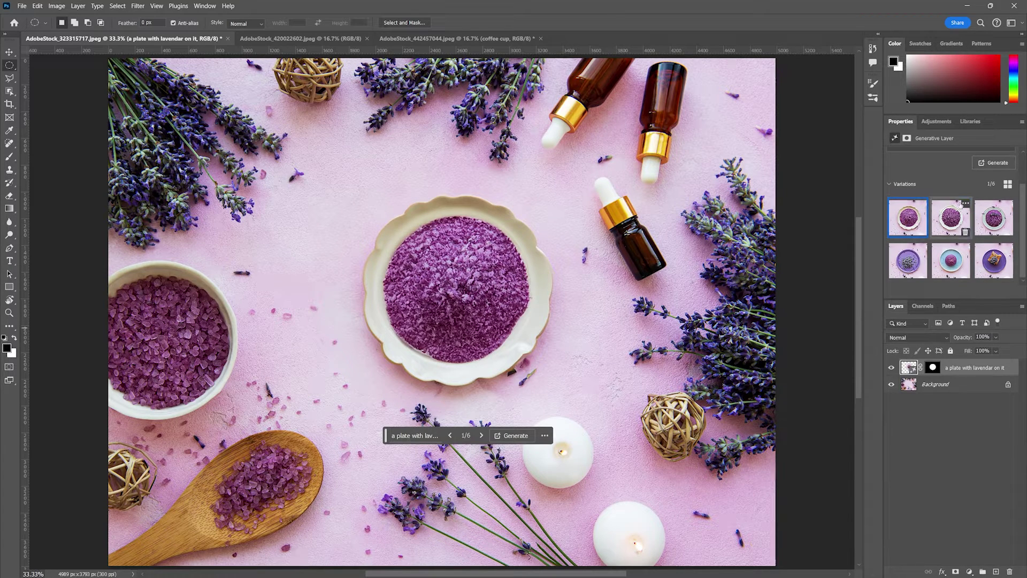
click(966, 204)
click(948, 183)
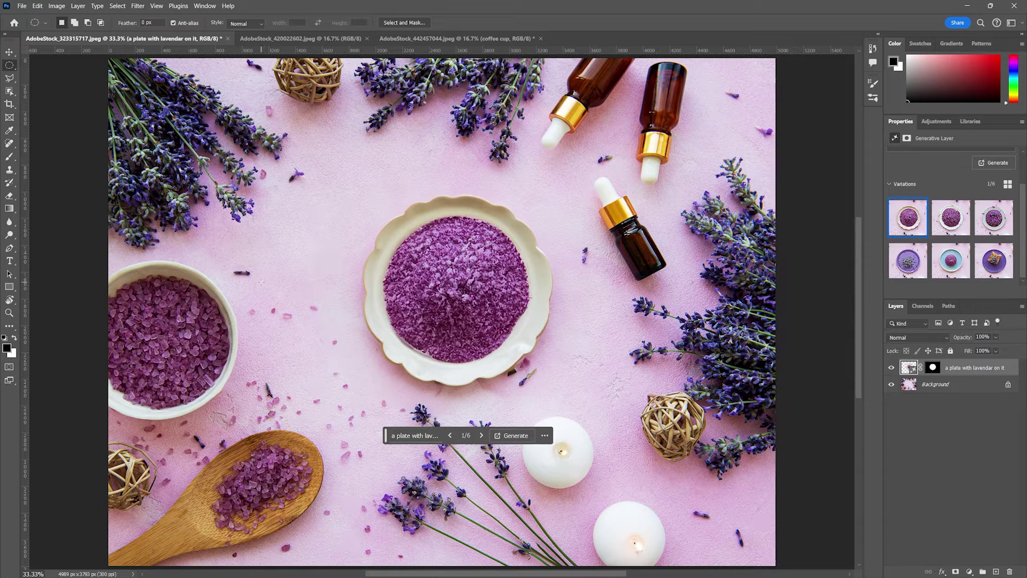
- Circle the stray lavender buds and remove them with an empty-prompt Generative Fill
drag(223, 250, 264, 292)
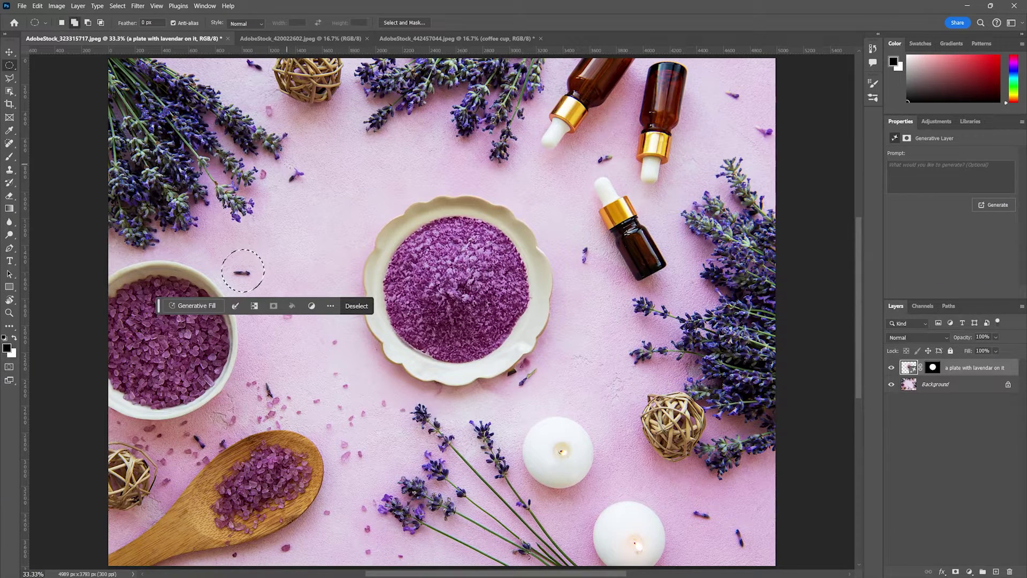
drag(284, 163, 312, 191)
drag(569, 239, 599, 273)
mouse_move(688, 498)
mouse_down()
mouse_move(744, 562)
mouse_move(763, 556)
mouse_up()
click(934, 384)
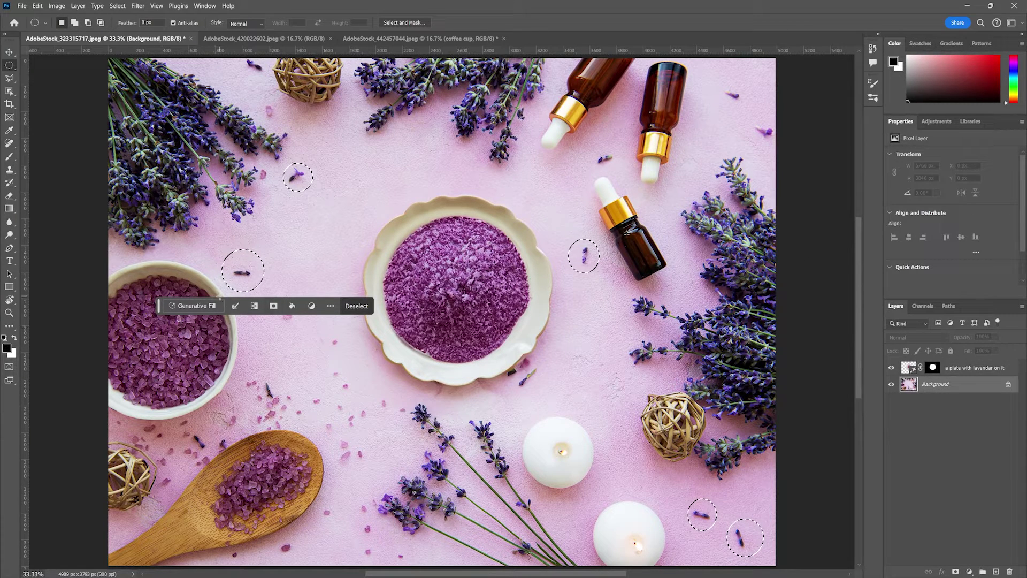
click(204, 306)
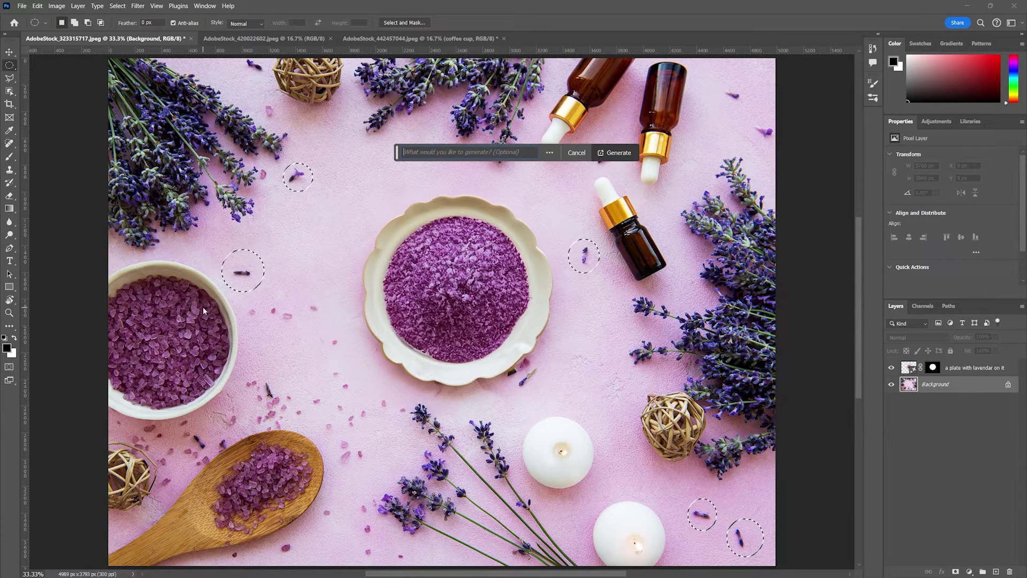
click(620, 157)
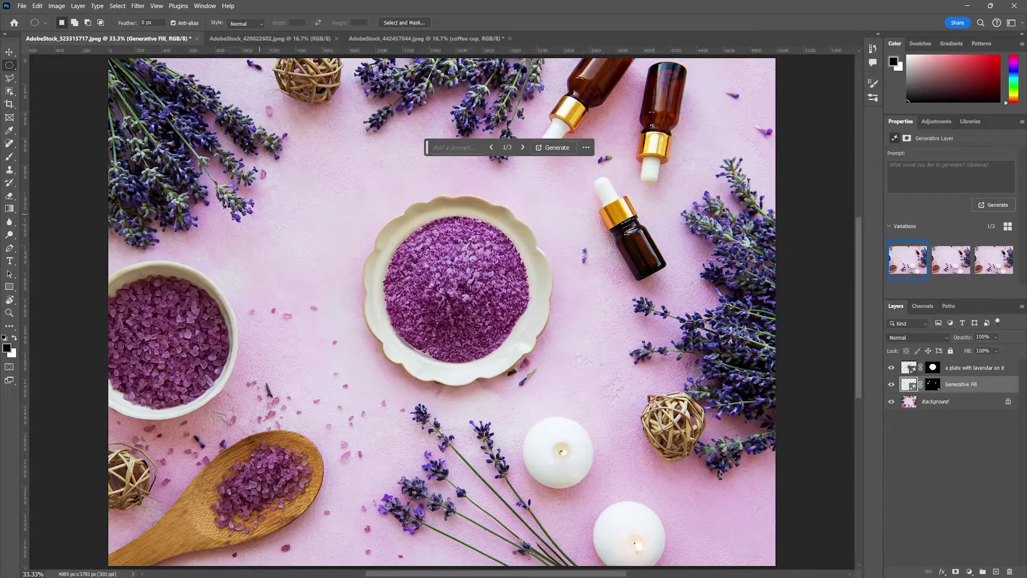
- Compare the bud-removal fill with the original and add a new Layer 1
click(891, 385)
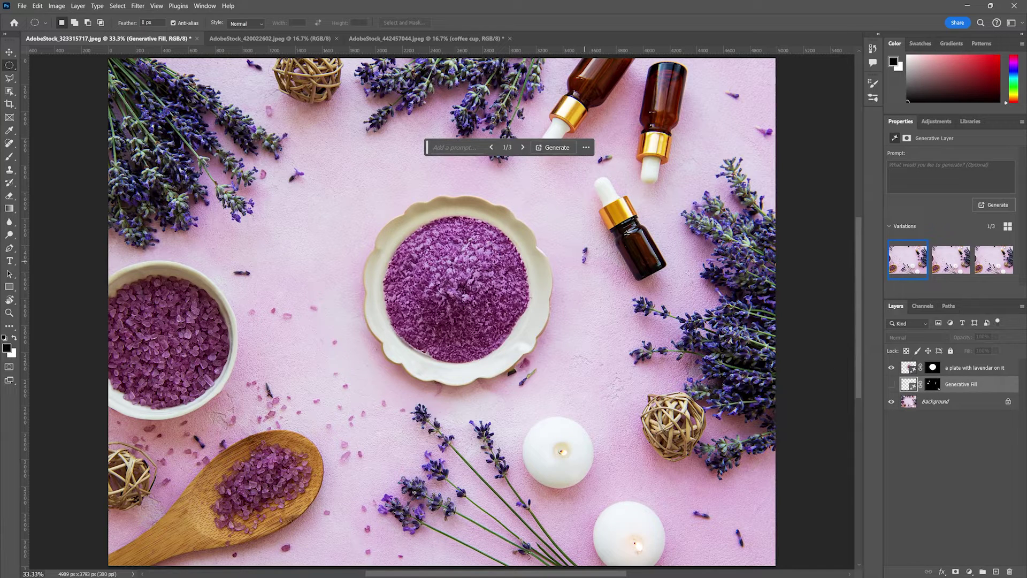
click(891, 384)
click(915, 402)
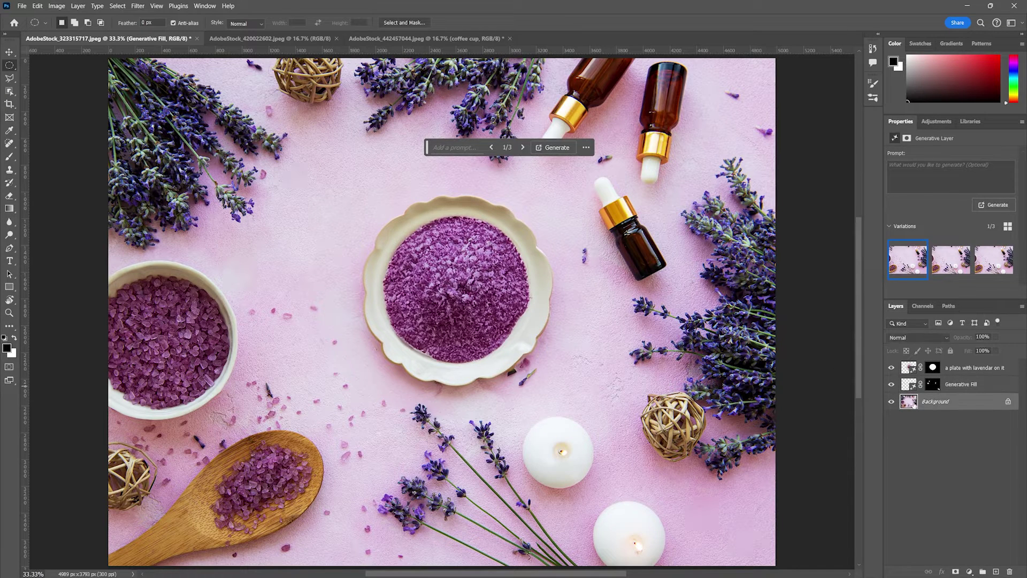
click(996, 571)
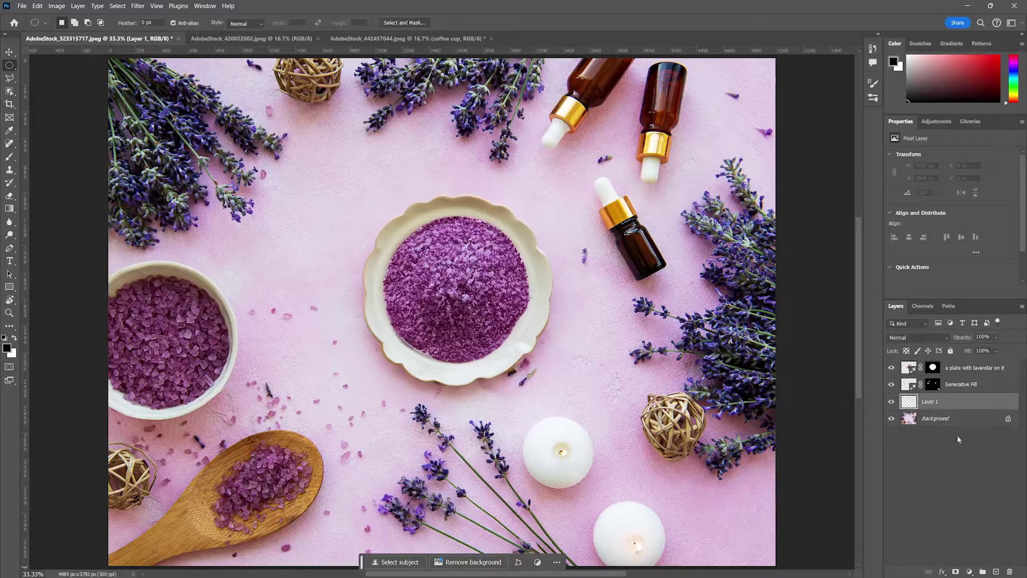
drag(919, 400, 919, 376)
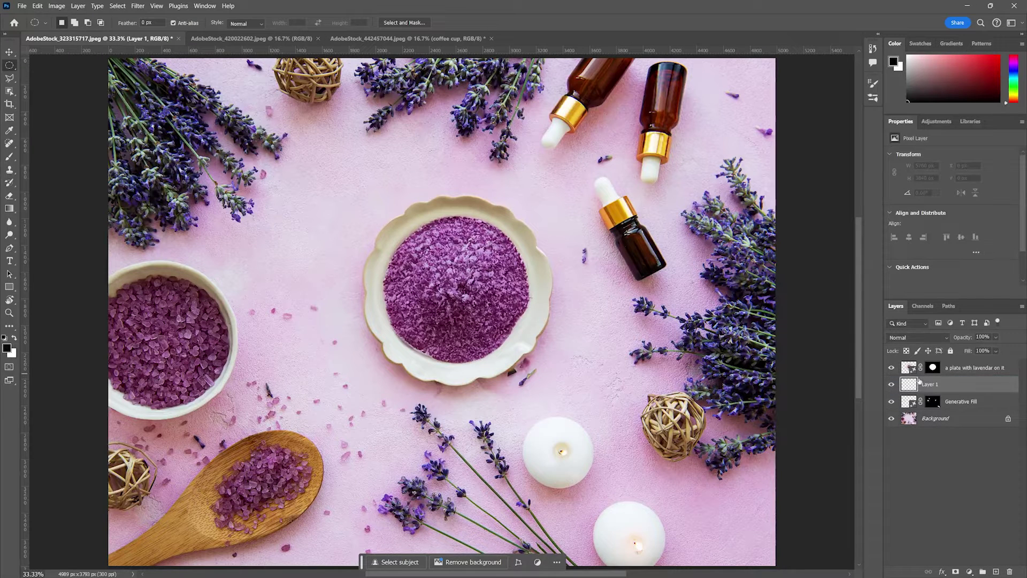
- Clone-stamp pink texture over the bud near the dropper, placing Layer 1 below Generative Fill
click(9, 169)
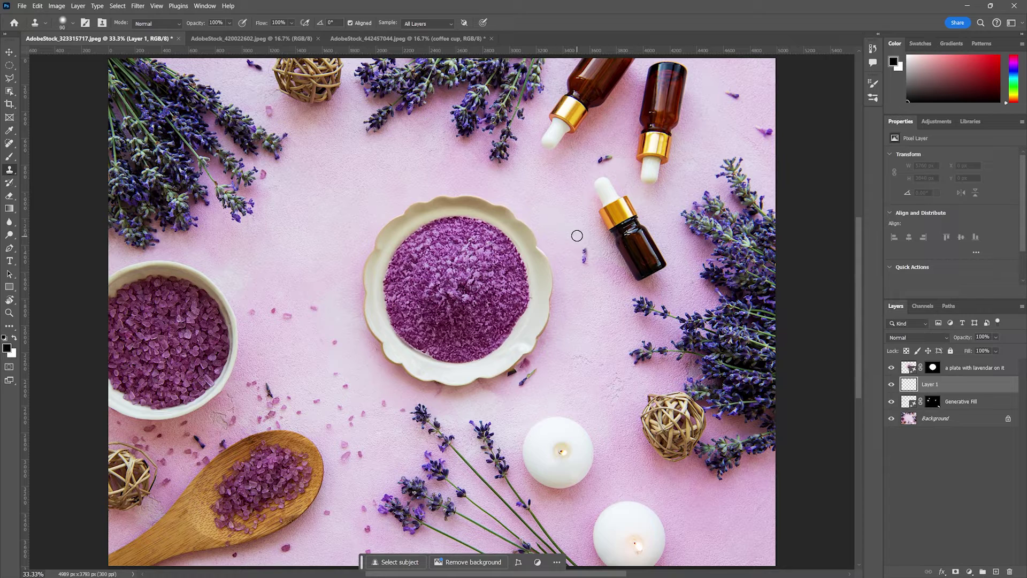
key(bracketright)
key(bracketright)
key(bracketright)
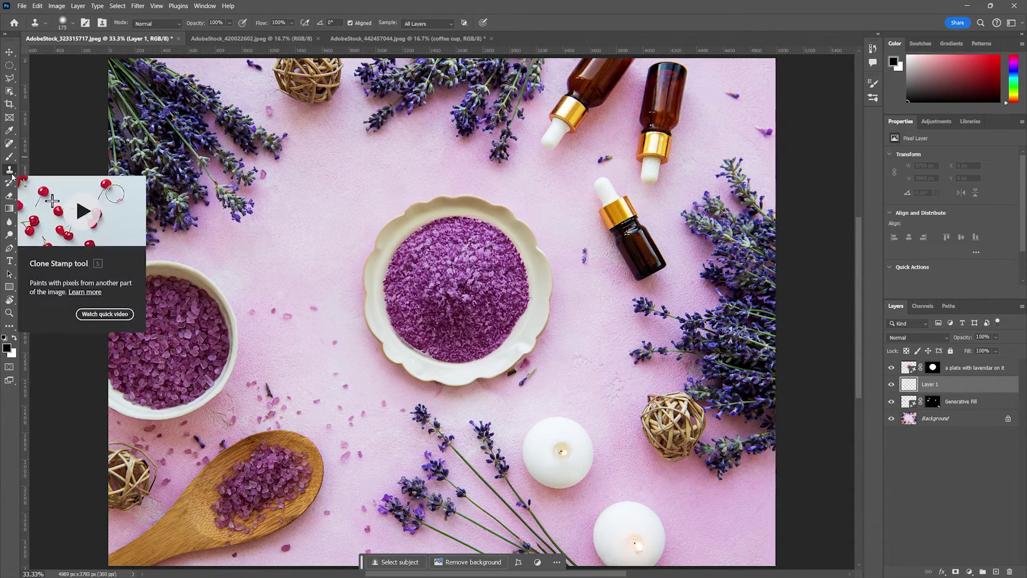
alt+click(575, 230)
click(585, 254)
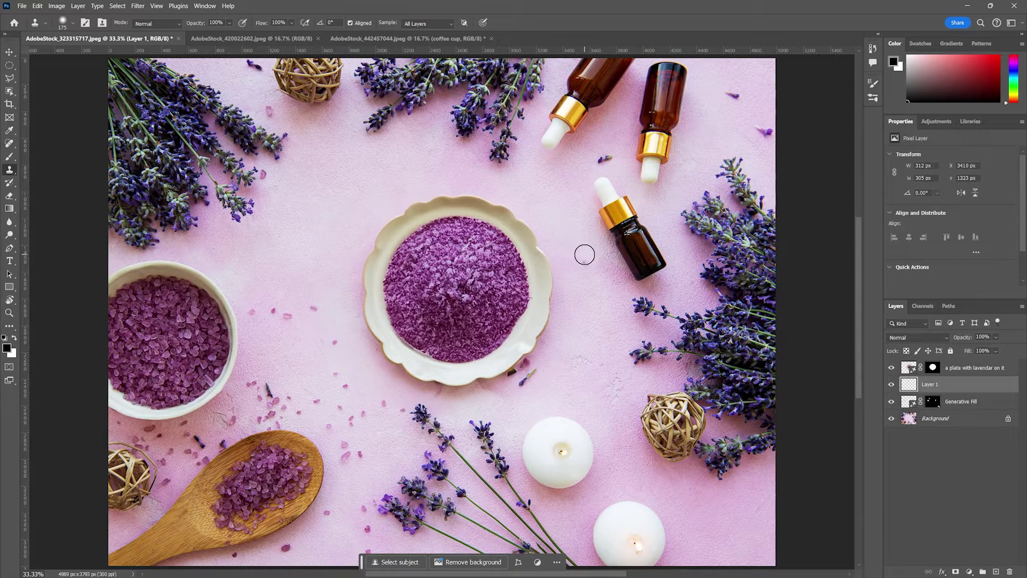
click(580, 249)
drag(909, 394, 909, 408)
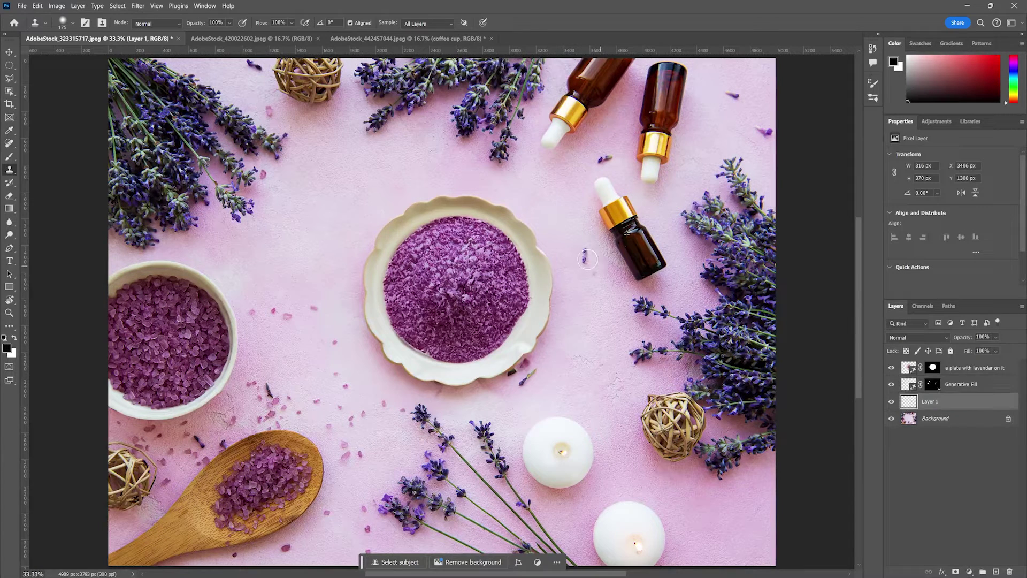
click(582, 248)
click(936, 387)
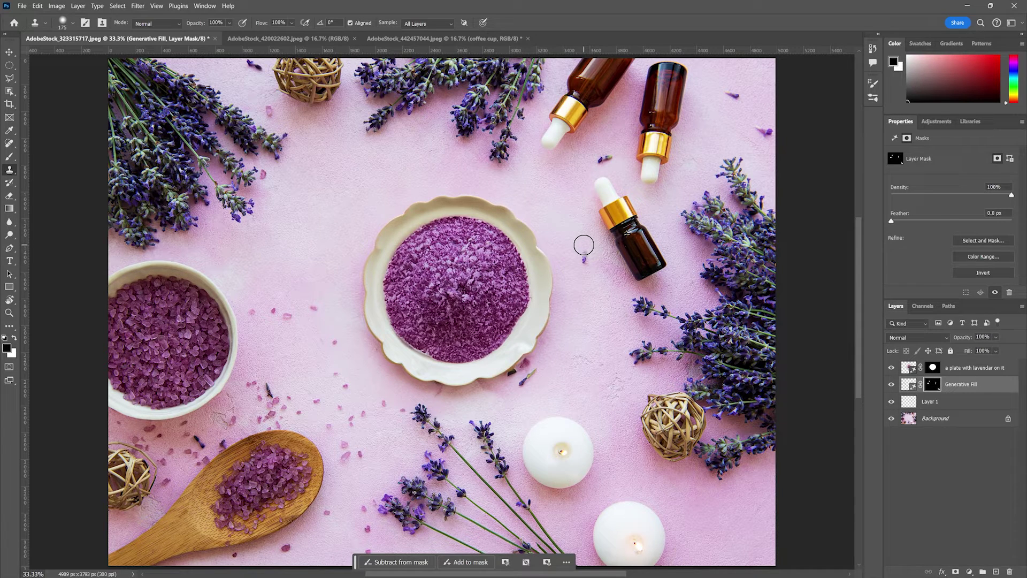
- Set a 250 px Soft Round brush painting white, and make Layer 1 active
key(b)
click(68, 22)
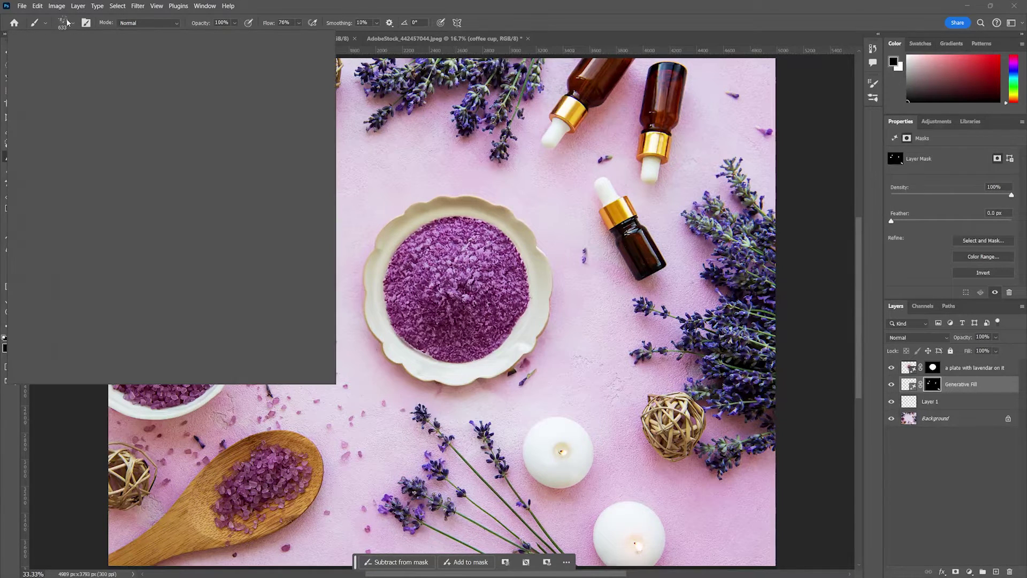
scroll(237, 315, up, 2)
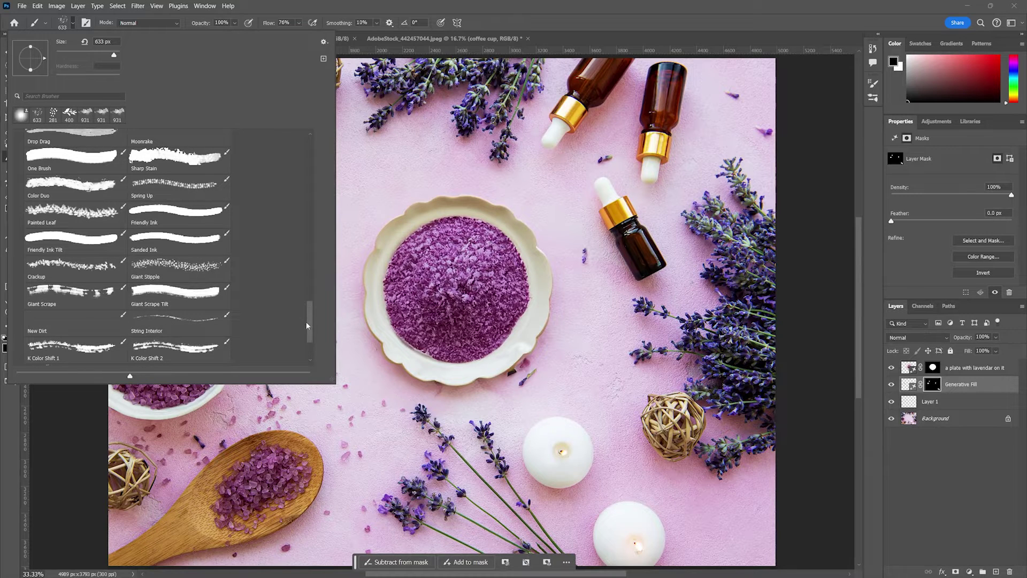
drag(308, 325, 321, 156)
click(84, 155)
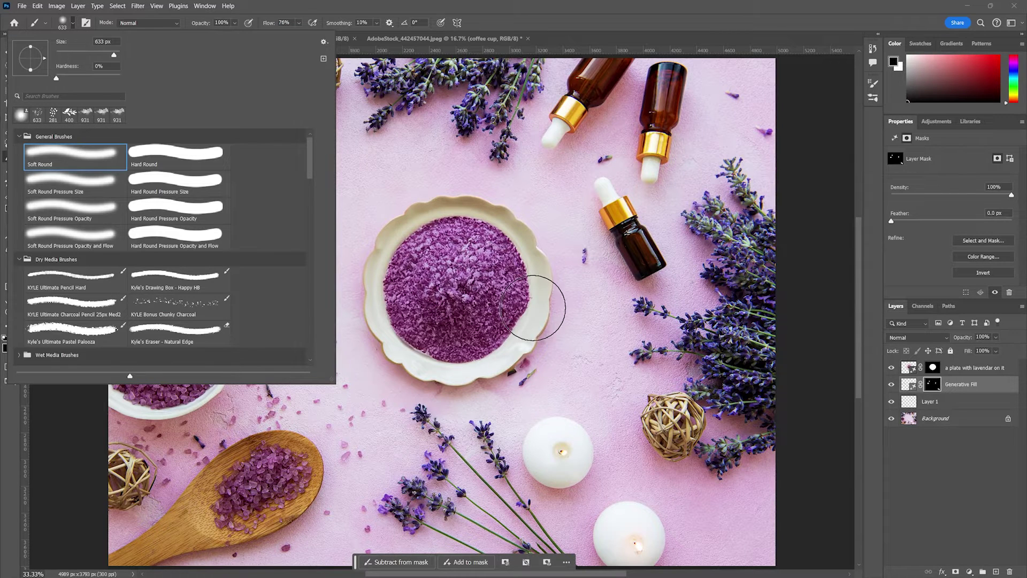
key(Return)
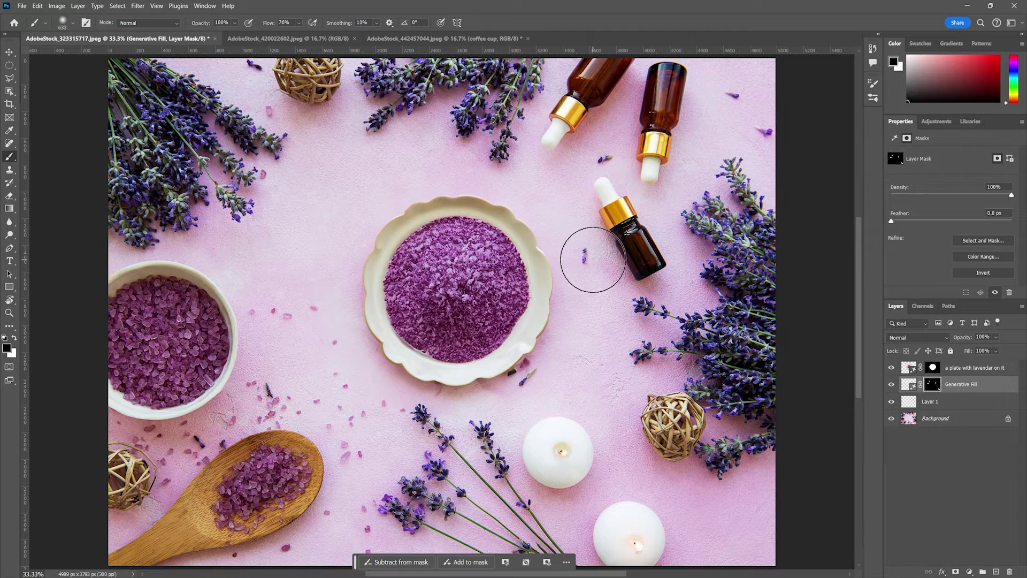
key(bracketleft)
key(bracketleft)
key(bracketleft)
key(bracketleft)
key(x)
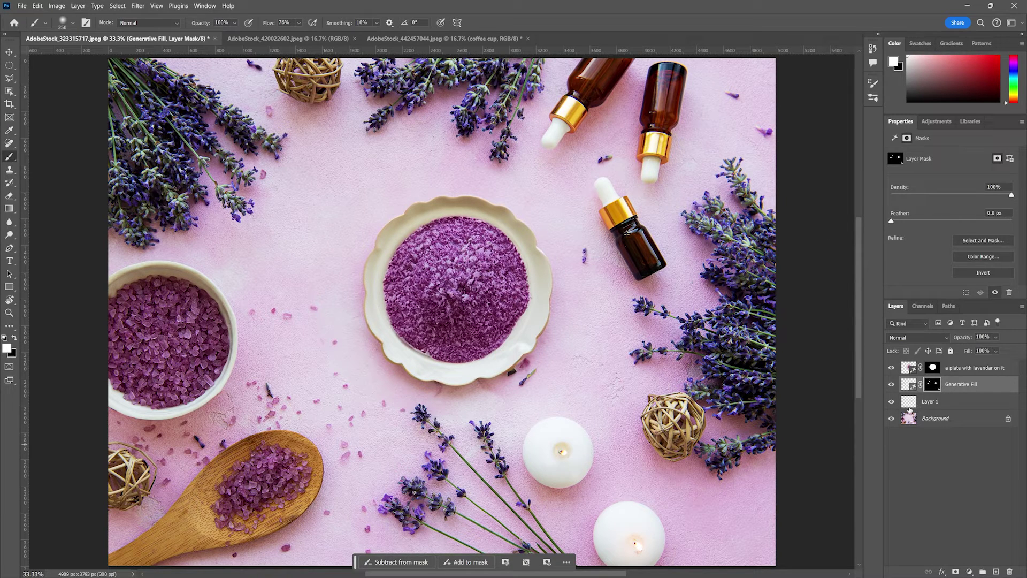
click(910, 408)
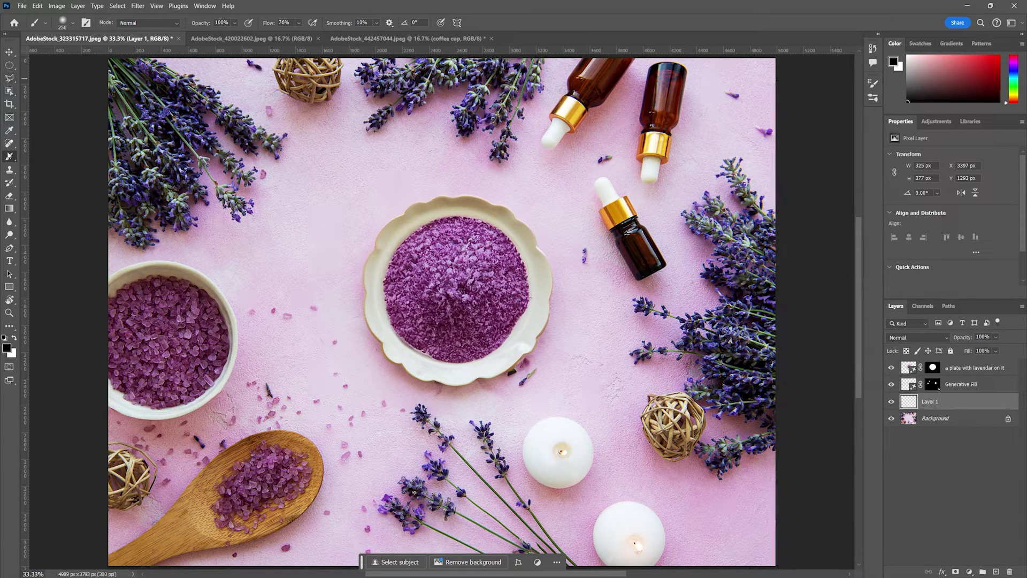
- Clone away the petals beside the dropper bottle, moving Layer 1 to the top
click(9, 169)
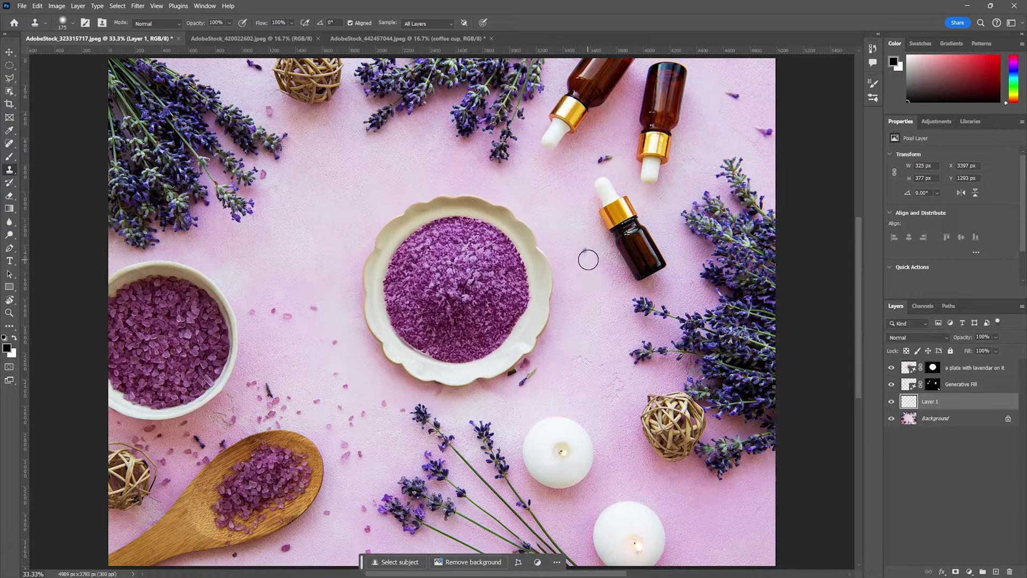
drag(573, 236, 563, 231)
drag(920, 396, 921, 363)
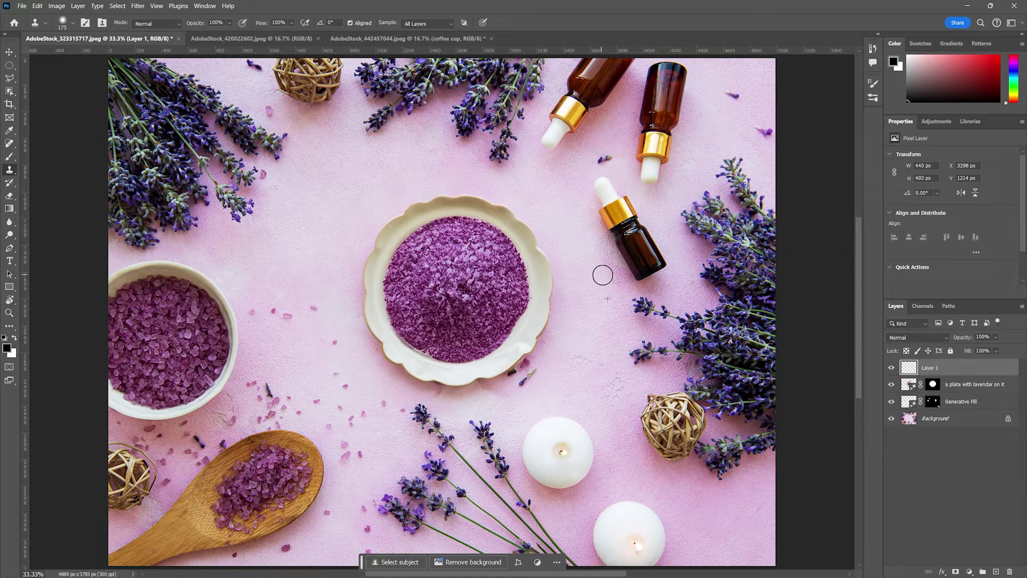
drag(598, 283, 605, 277)
- Clone out the stray petals near the top-right corner on Layer 1
alt+click(728, 110)
drag(730, 97, 735, 96)
click(765, 130)
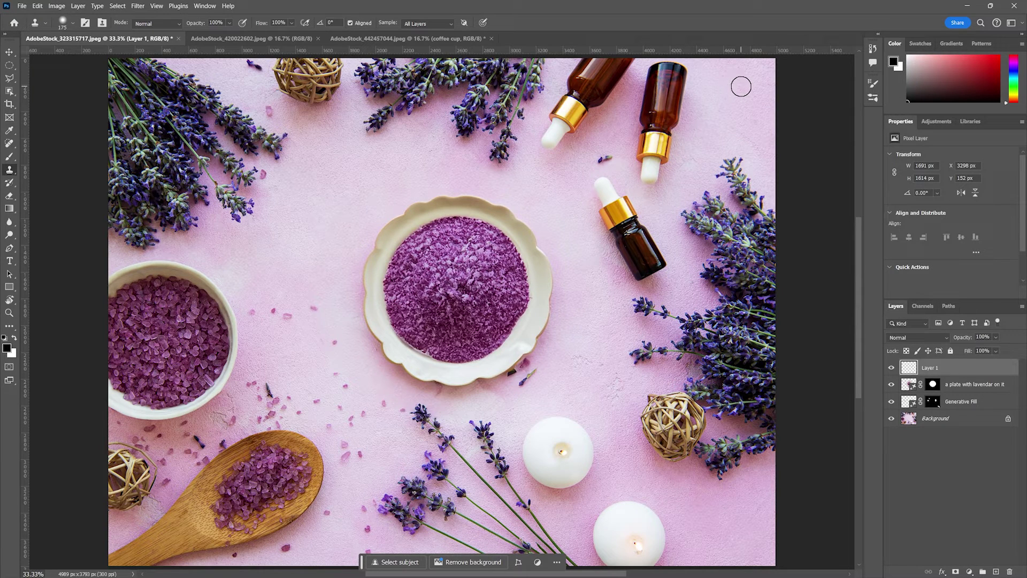
mouse_move(739, 85)
mouse_down()
mouse_move(722, 85)
mouse_move(749, 86)
mouse_up()
- Preview Layer 1 alone, restore the other layers, and switch to the beach photo
alt+click(891, 367)
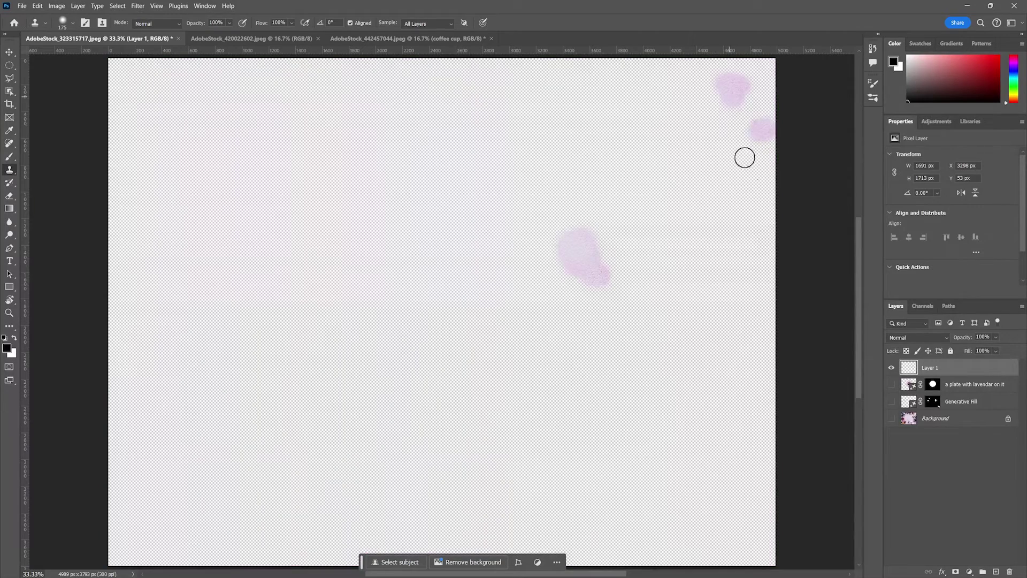
drag(891, 384, 891, 419)
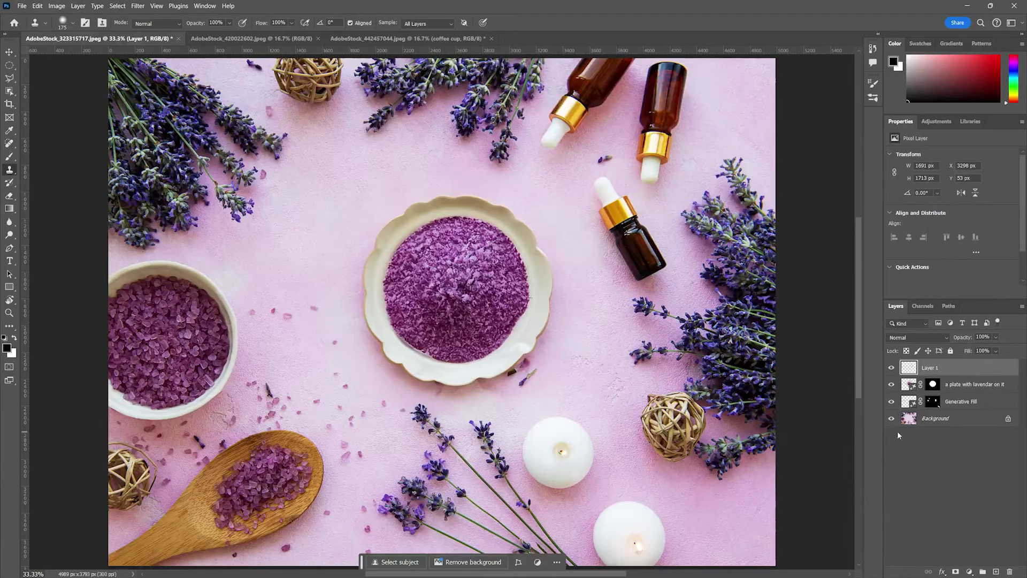
click(266, 41)
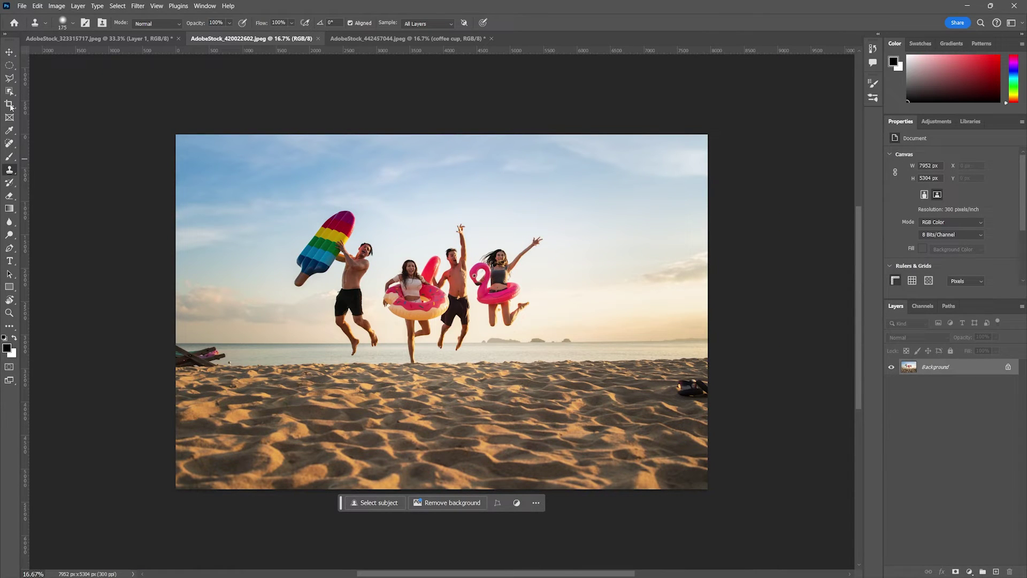
- With the Polygonal Lasso, outline beneath the jumping people's feet past the right-hand woman
click(9, 65)
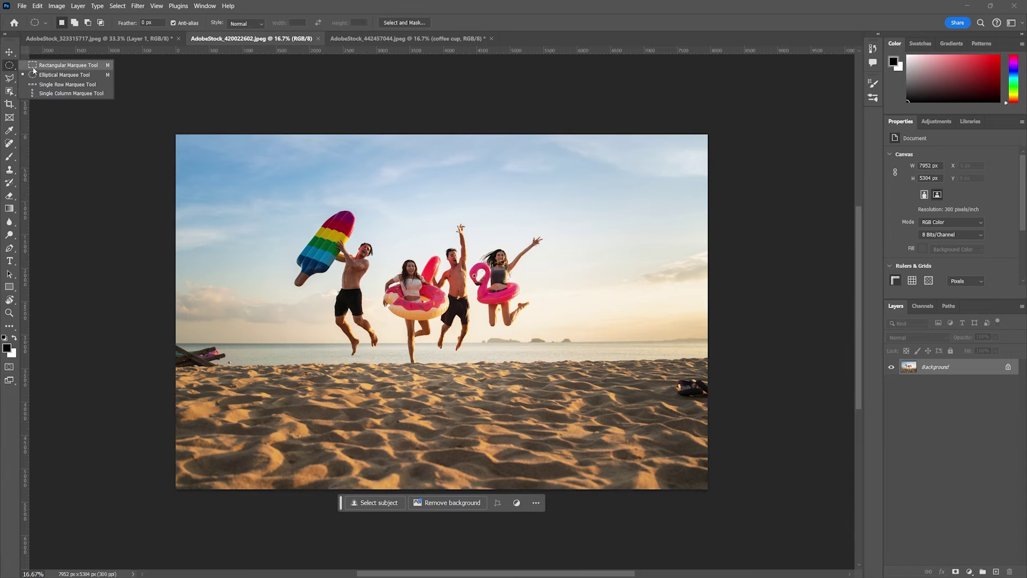
click(9, 77)
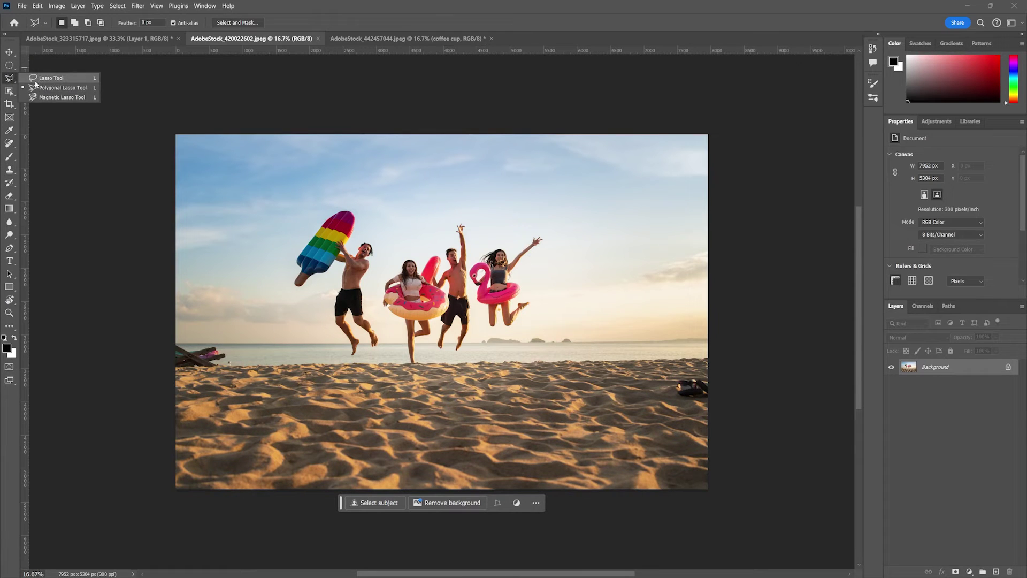
click(36, 88)
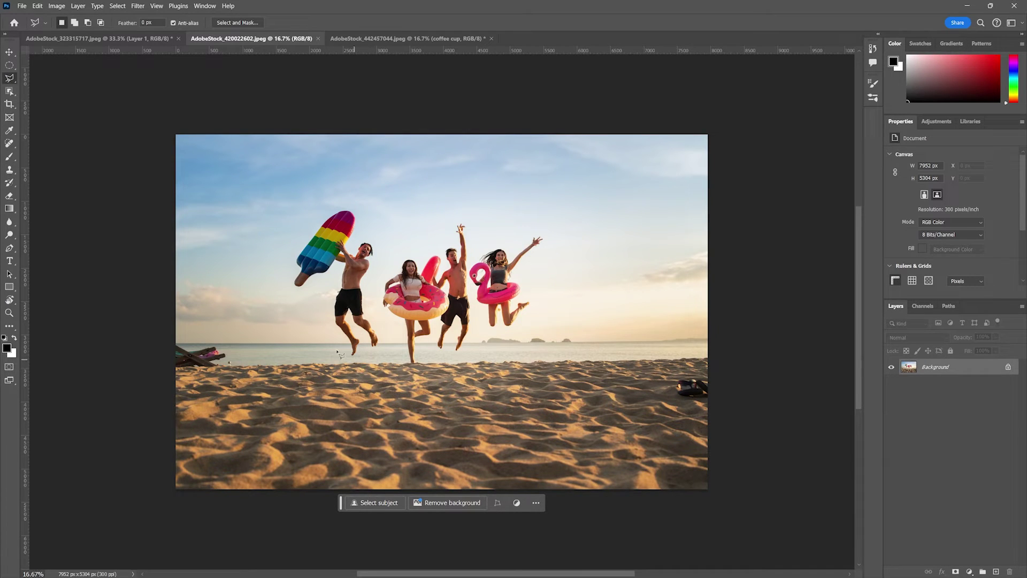
click(315, 330)
click(348, 357)
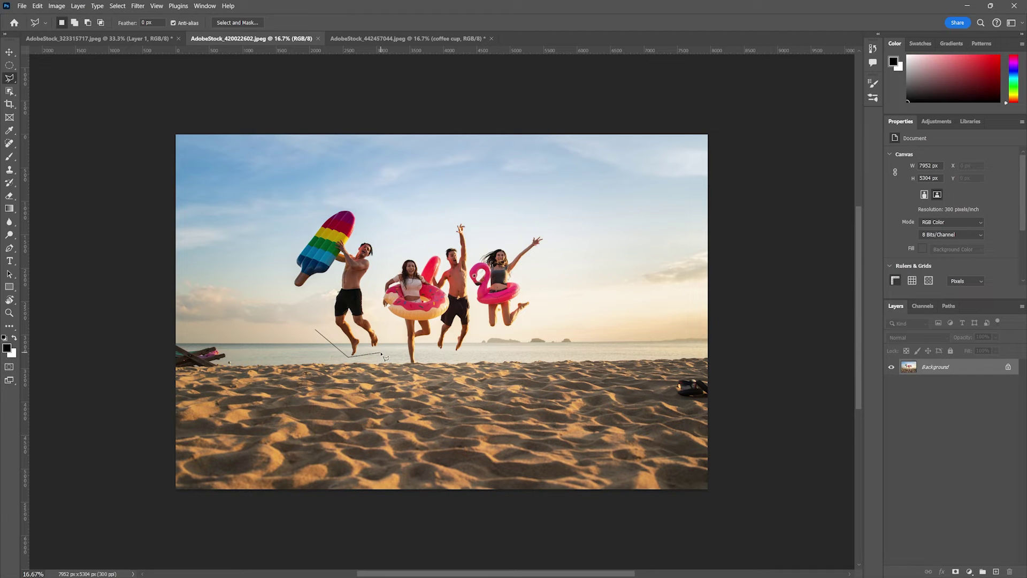
click(379, 352)
click(413, 364)
click(433, 354)
click(477, 353)
click(487, 333)
click(536, 328)
- Close the outline around the people and popsicle inflatable, then Generative Fill with an empty prompt
click(551, 247)
click(541, 193)
click(449, 197)
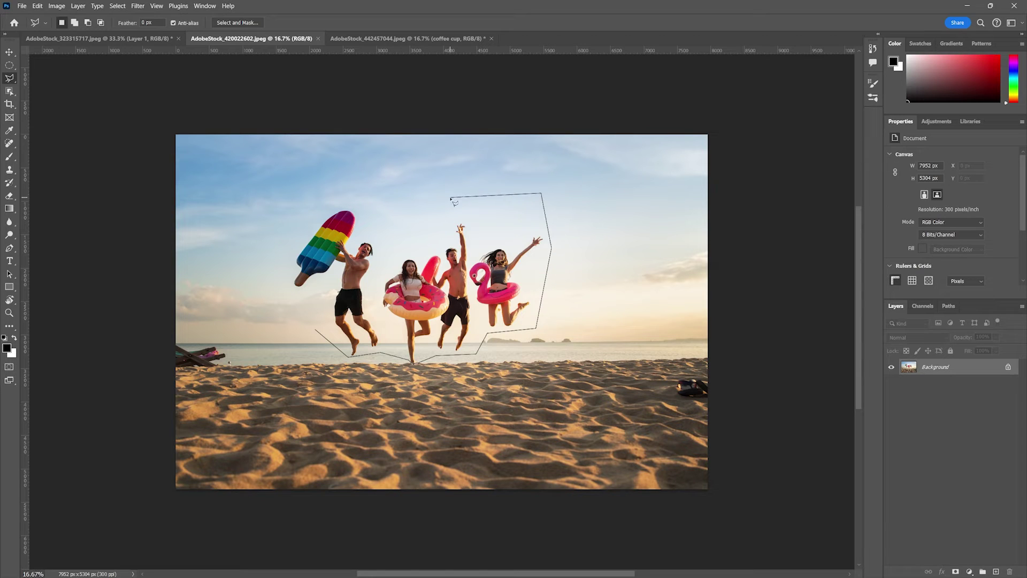
click(418, 243)
click(366, 182)
click(279, 208)
click(261, 300)
double_click(318, 334)
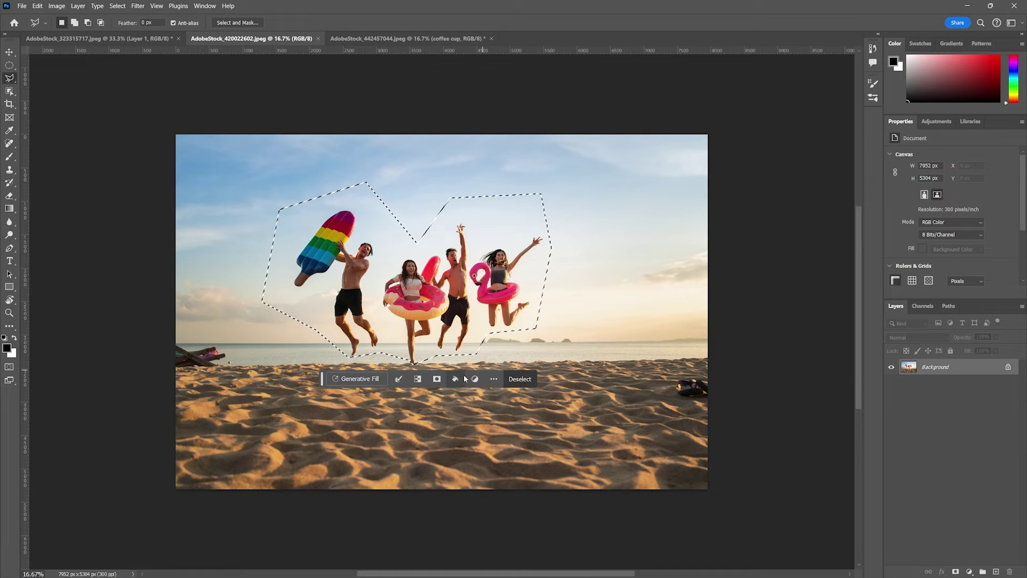
click(352, 381)
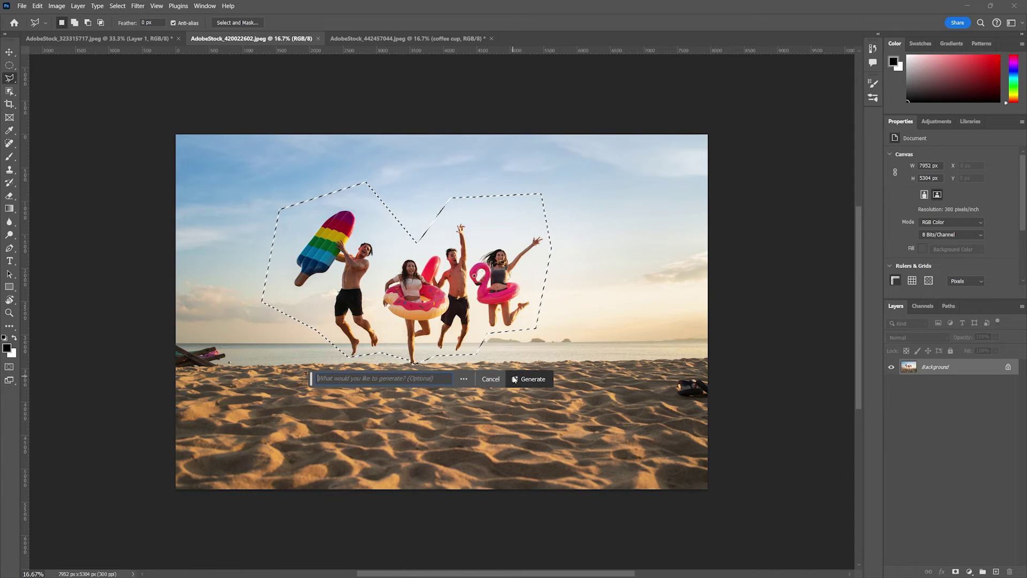
click(528, 379)
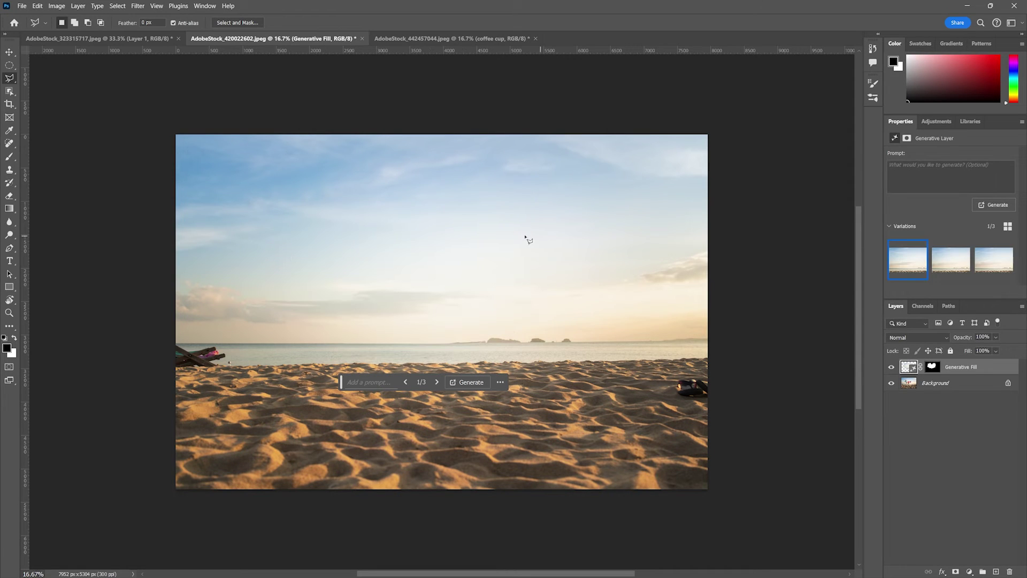
- Erase the shoes at the sand's right edge using an elliptical selection and Generative Fill on Background
key(m)
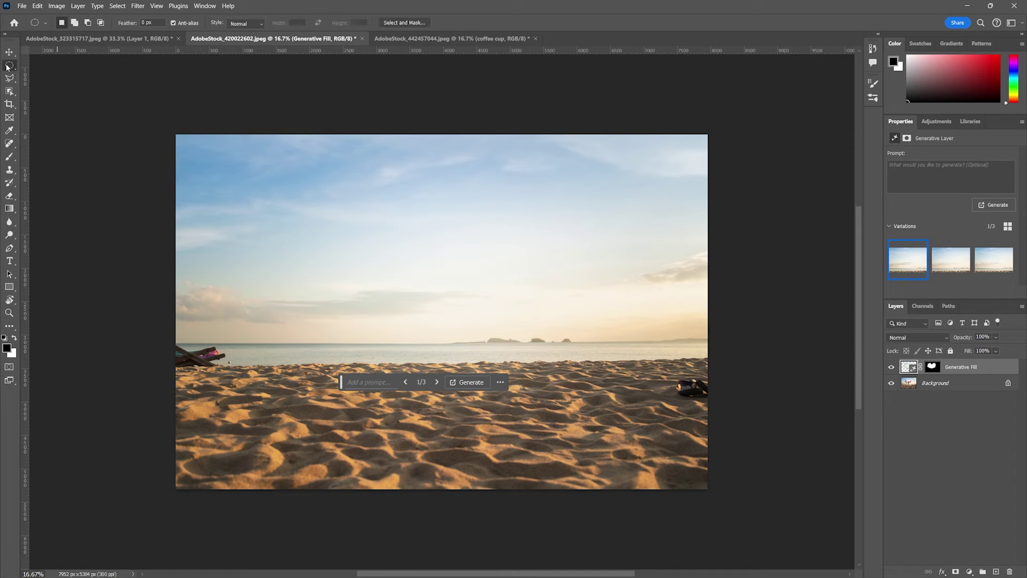
drag(654, 368, 717, 421)
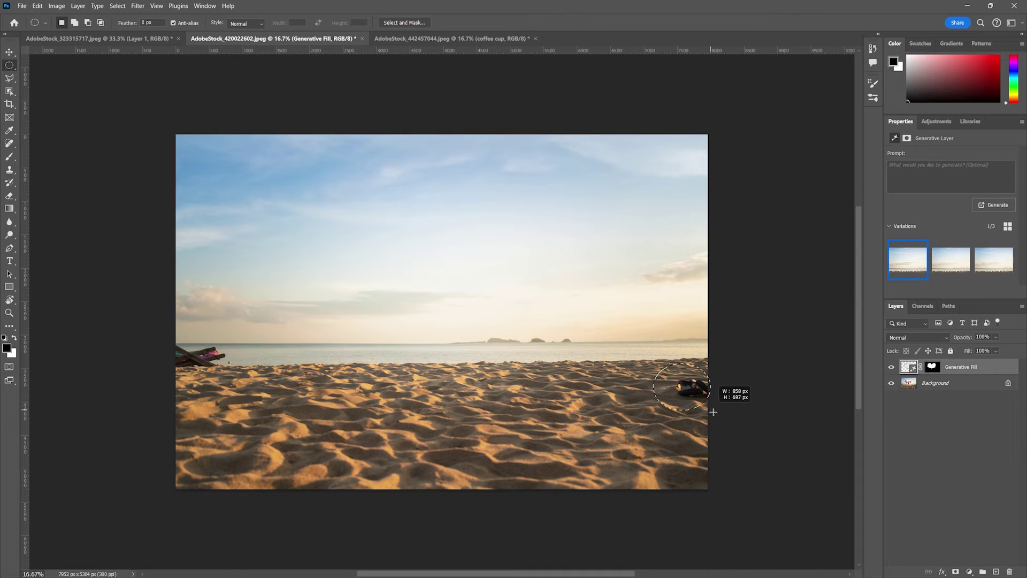
click(931, 383)
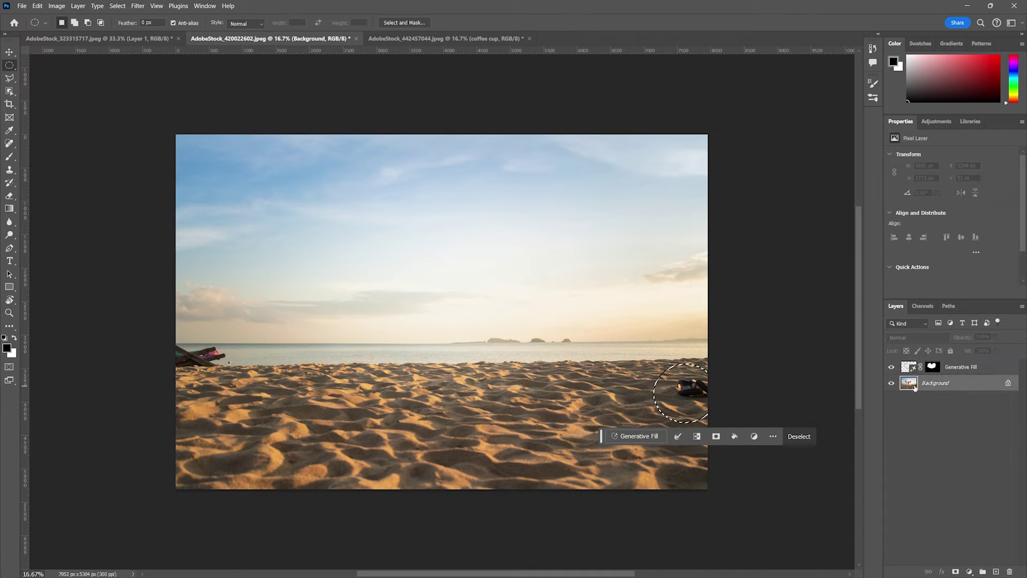
click(620, 434)
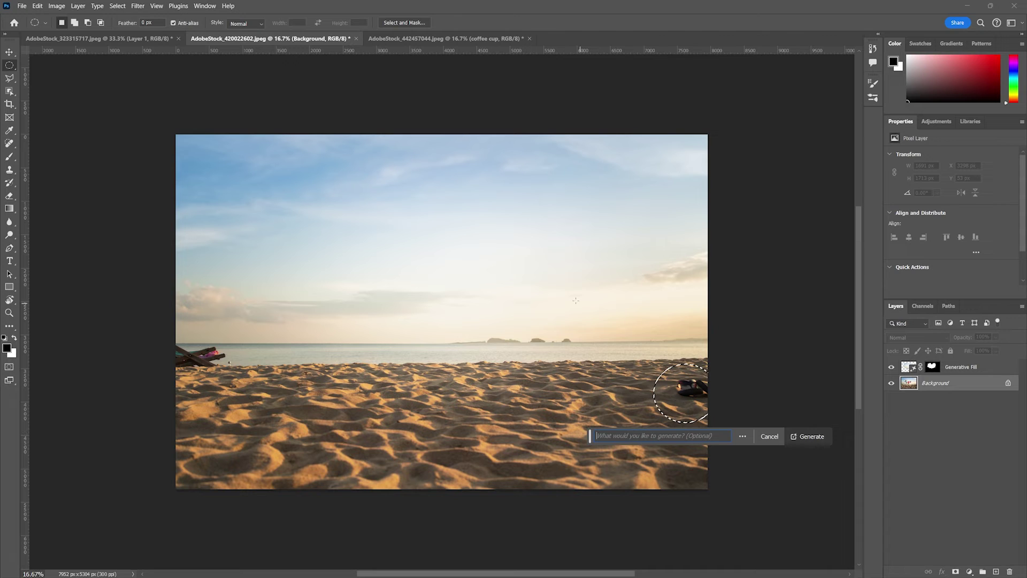
click(785, 434)
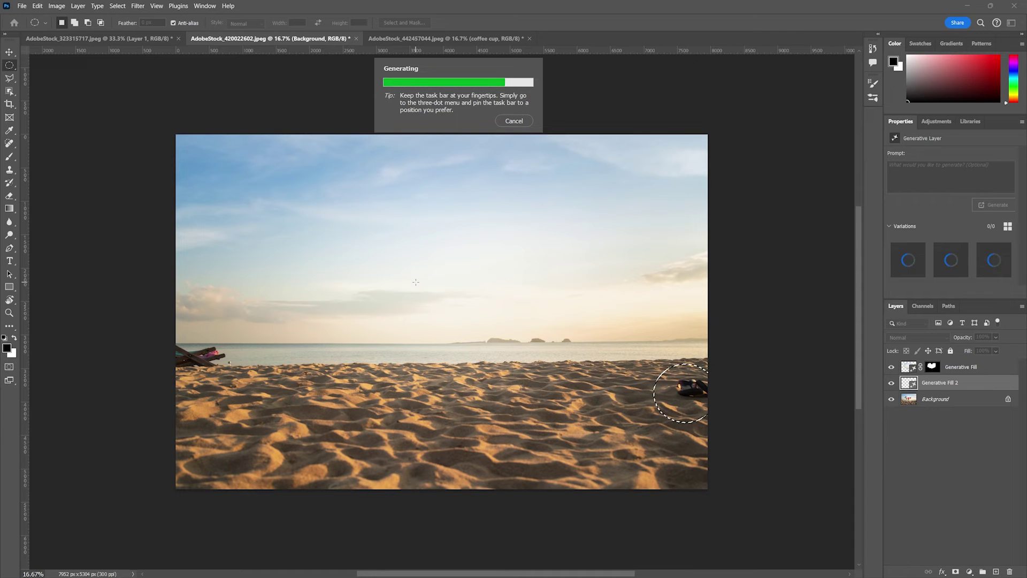
click(938, 405)
right_click(10, 65)
- Start a 'sailboat' Generative Fill on a sky patch, then cancel it
click(48, 64)
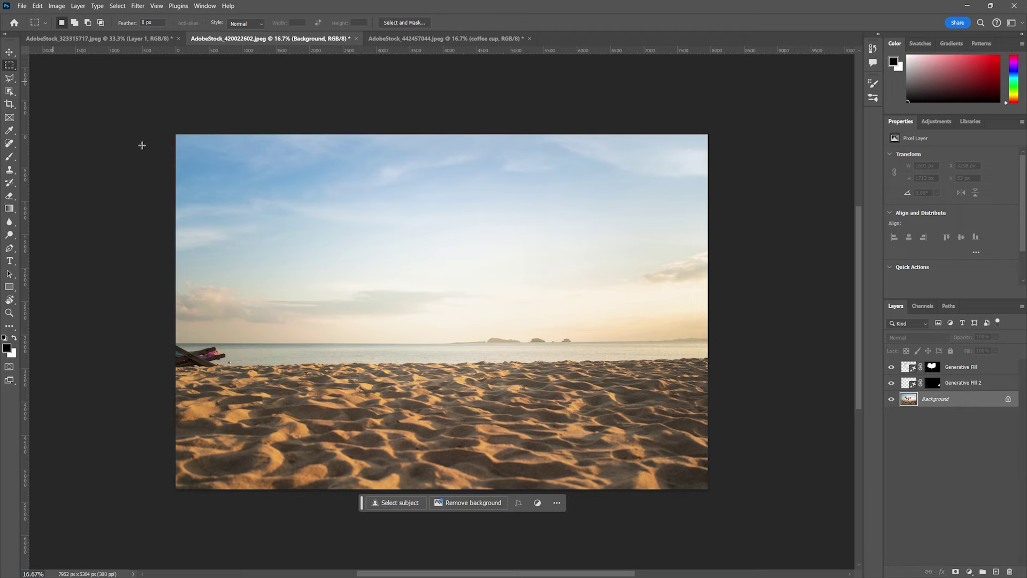
drag(255, 248, 369, 353)
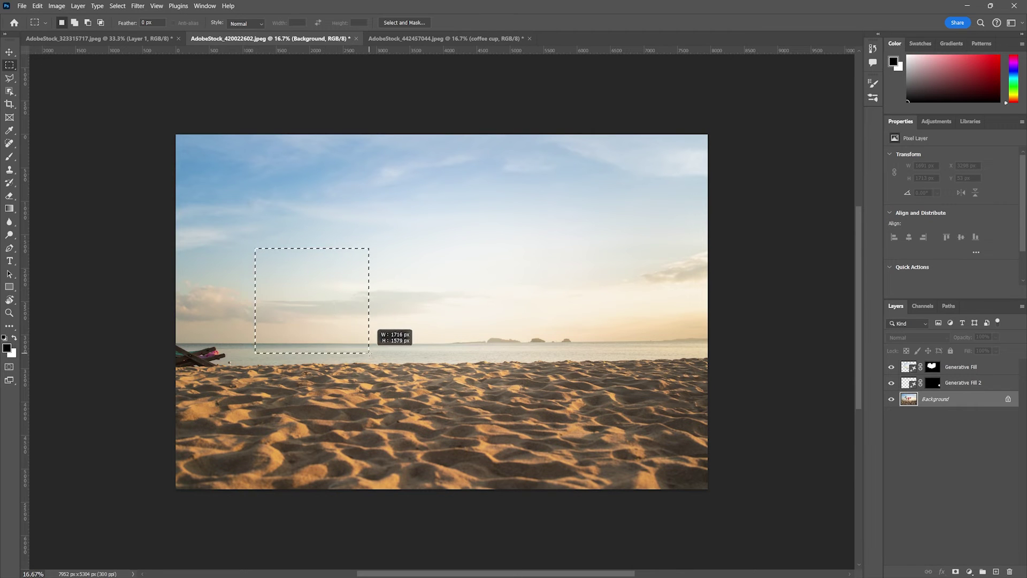
click(276, 368)
text(sailboat)
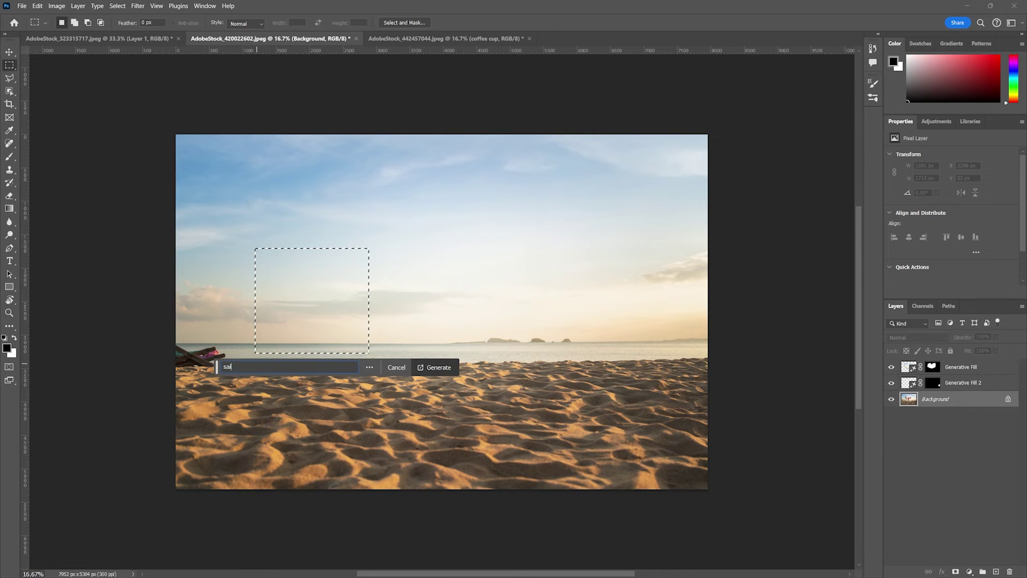
key(Escape)
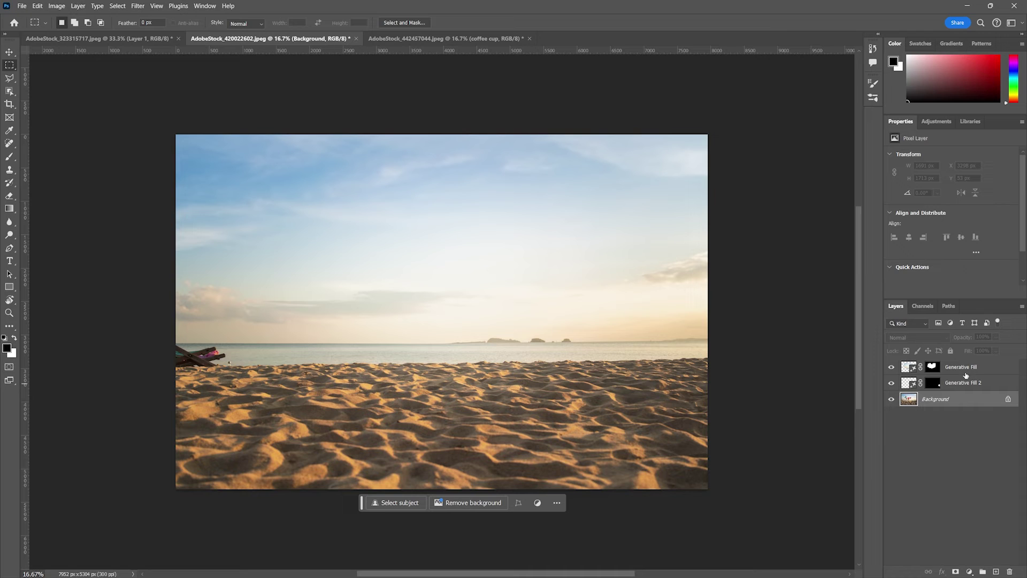
- Stamp all visible layers into a new top layer named 'Flattened'
click(967, 368)
click(970, 389)
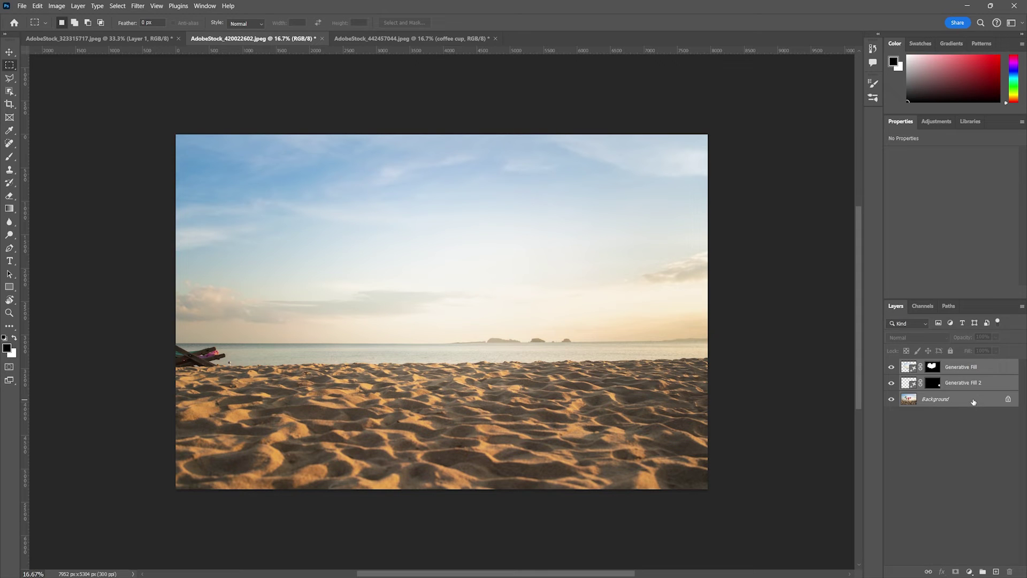
key(ctrl+shift+alt+e)
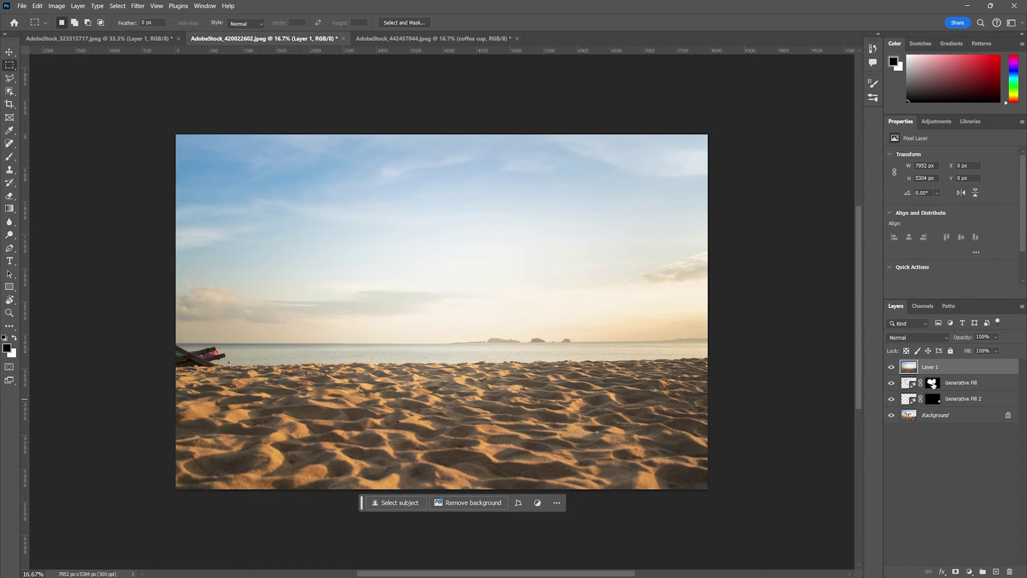
double_click(929, 367)
text(Flatt)
text(ened)
key(Return)
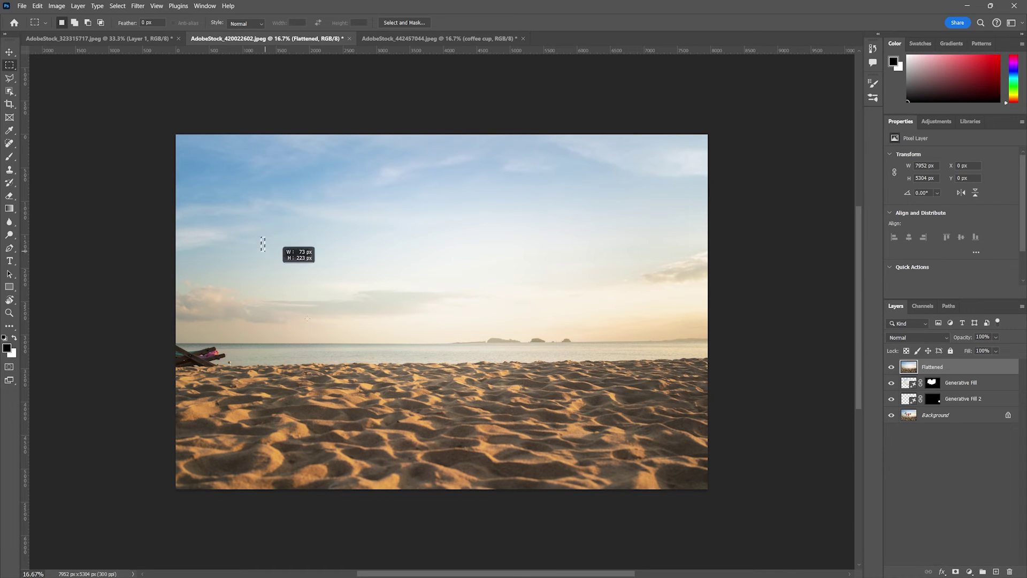
- Generate 'sailboat in water' left of centre, keep variation 1/3, and stamp visible layers
drag(261, 237, 387, 357)
click(287, 368)
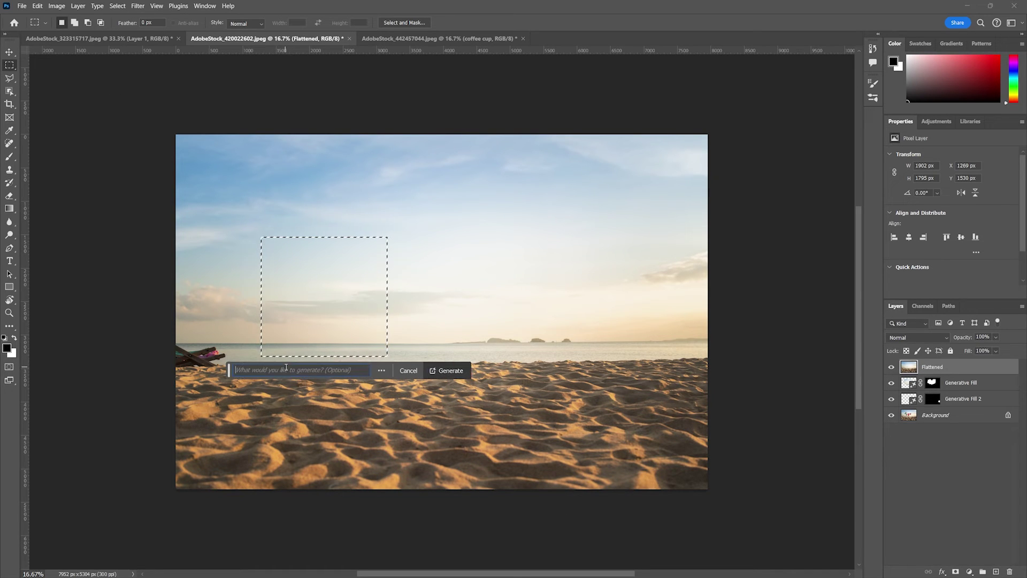
text(sailboat in wa)
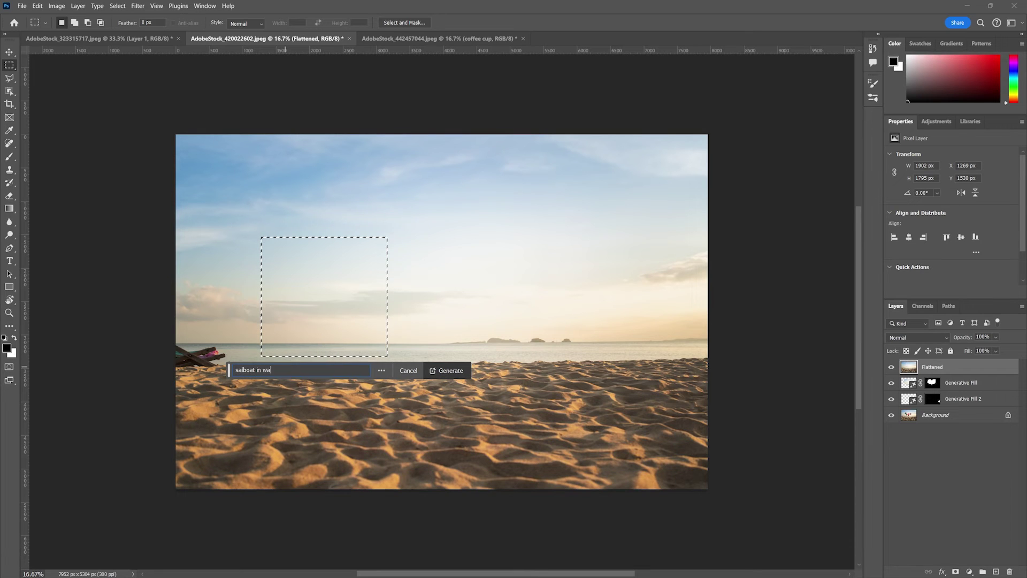
text(ter)
key(Return)
click(950, 259)
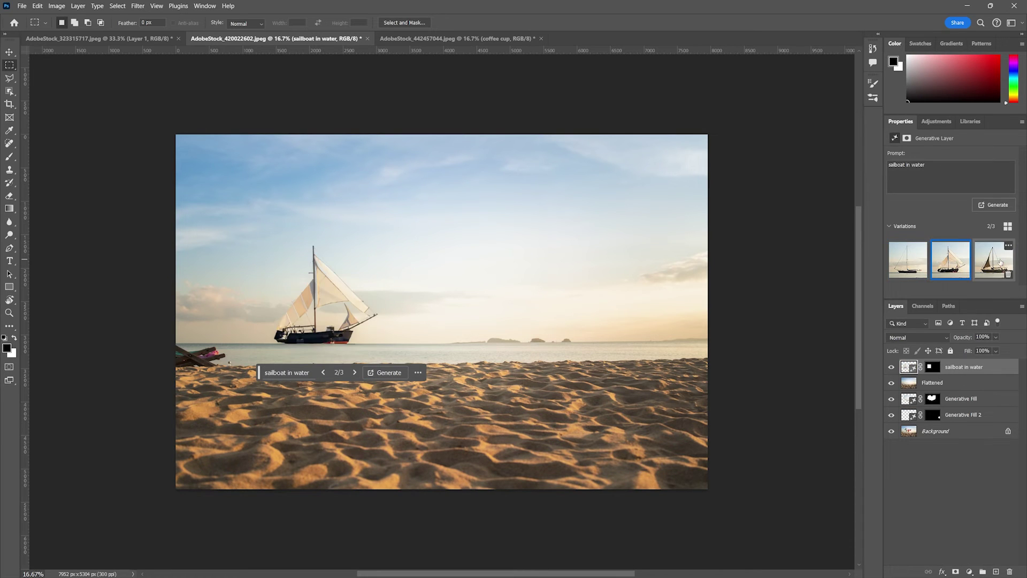
click(994, 260)
click(908, 260)
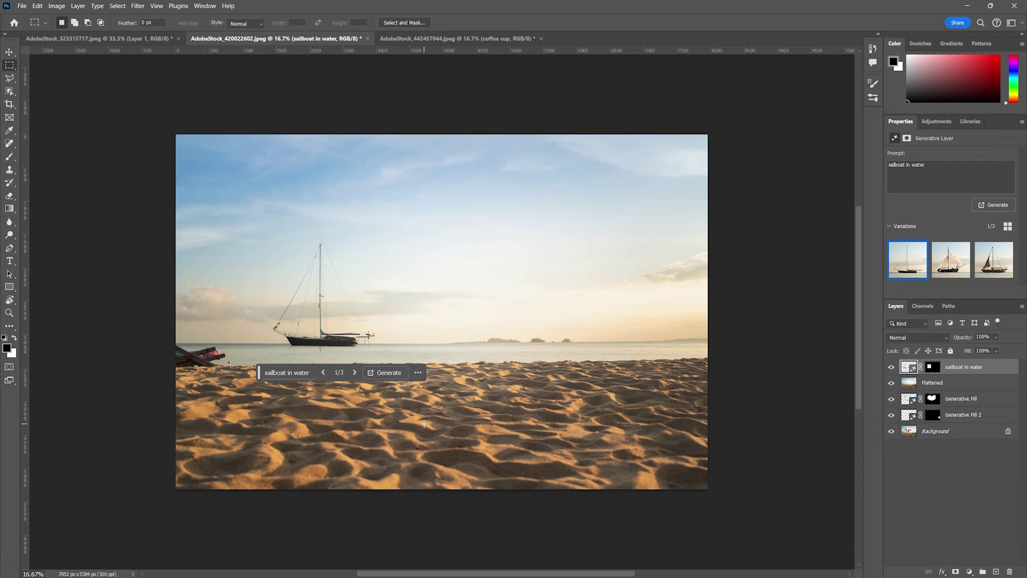
mouse_move(892, 367)
mouse_down()
mouse_move(891, 415)
mouse_move(892, 367)
mouse_up()
key(ctrl+shift+alt+e)
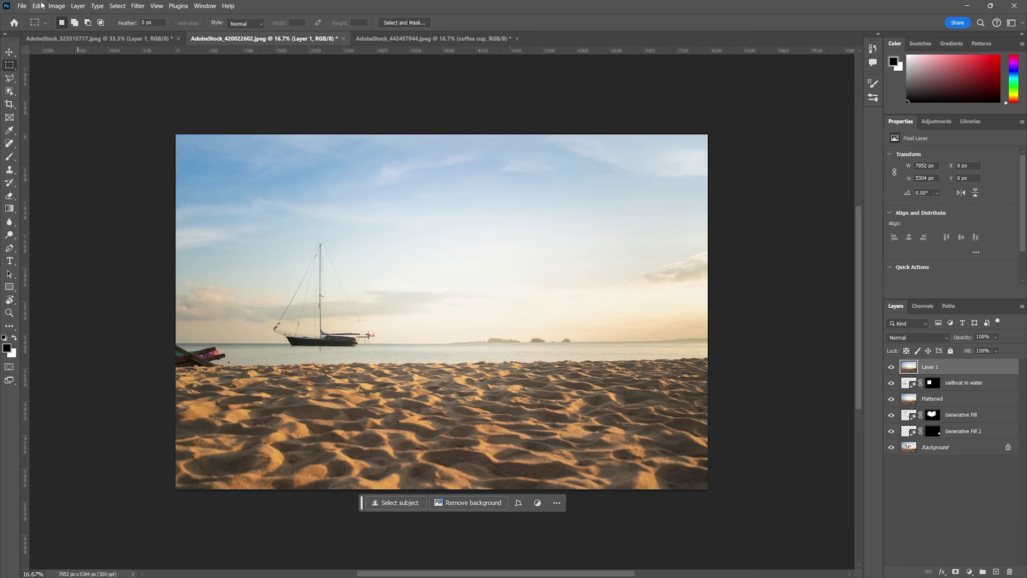
- Hide the stamped and sailboat layers, select Flattened, and start Edit > Sky Replacement
click(893, 367)
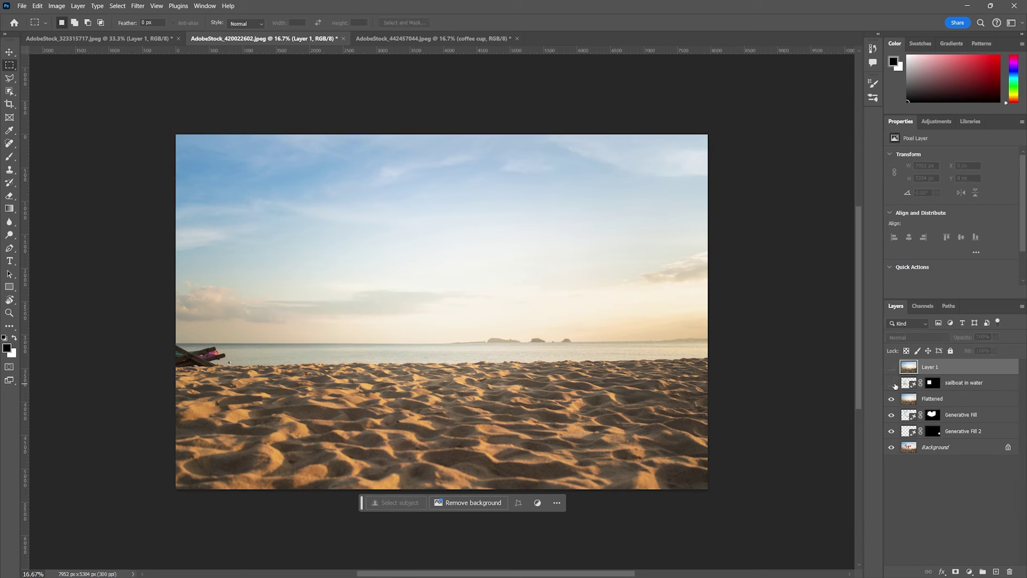
click(920, 398)
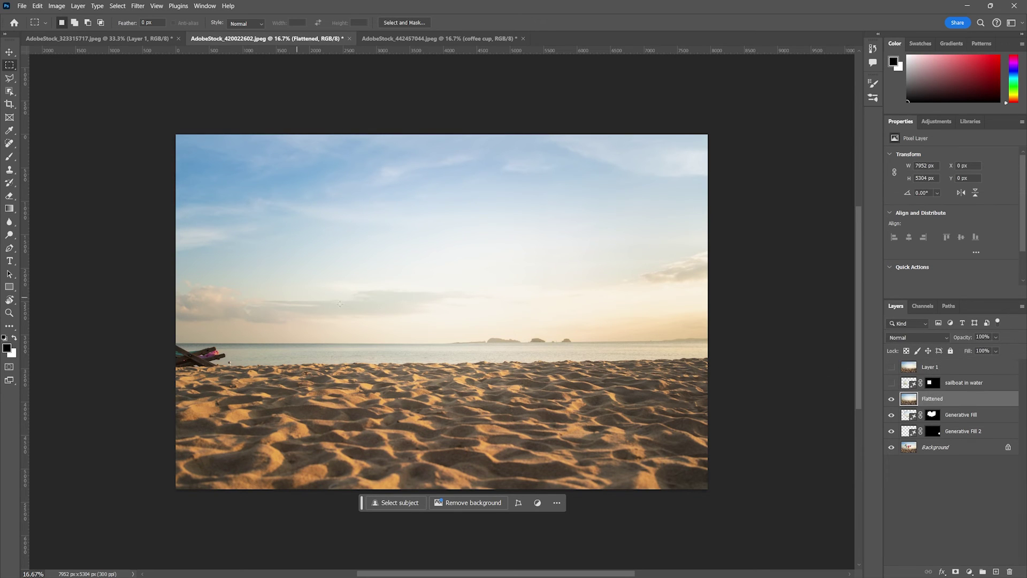
click(38, 5)
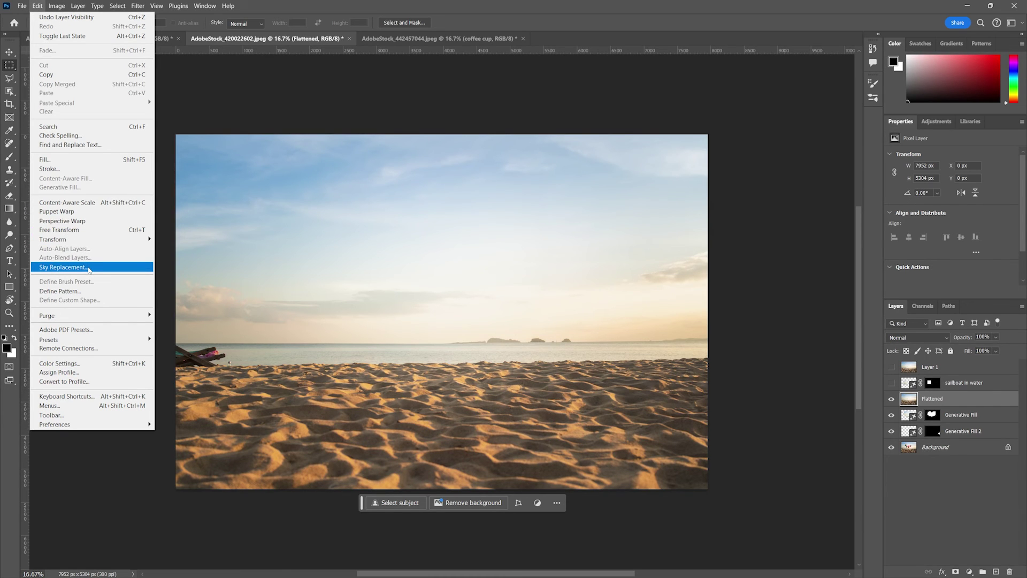
click(90, 269)
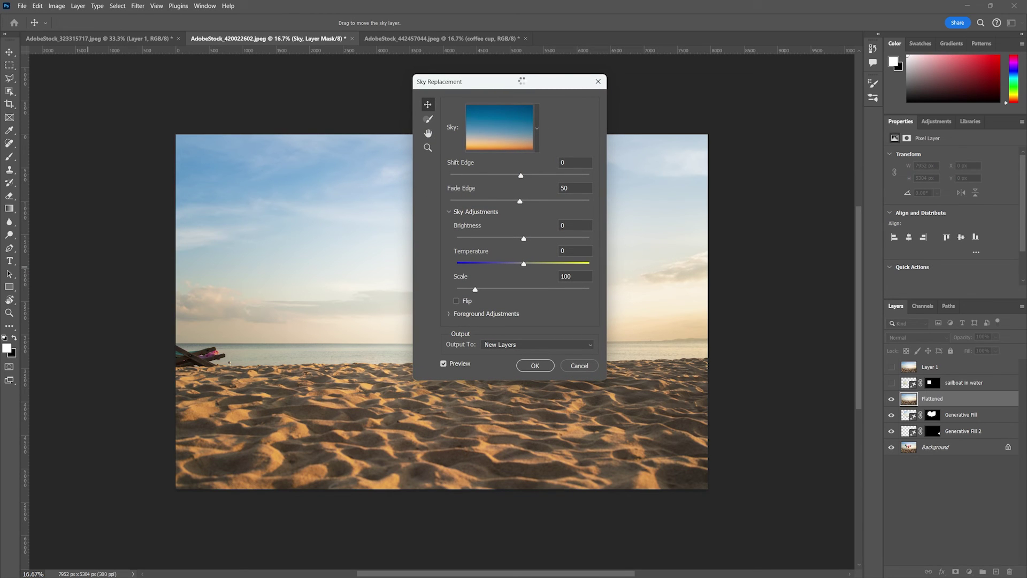
drag(522, 82, 771, 72)
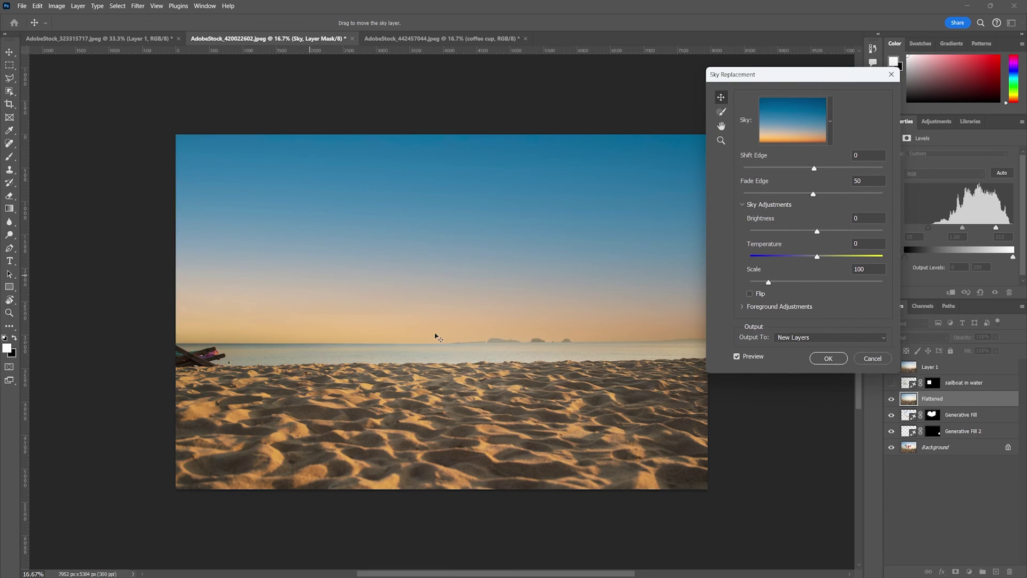
- Browse the sky presets and choose the golden sunset clouds sky
click(829, 114)
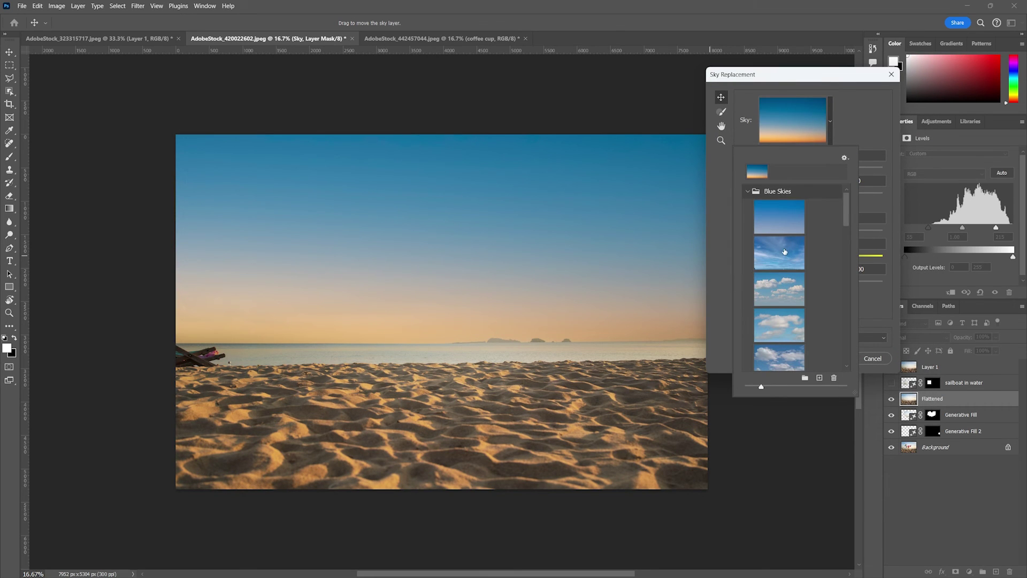
scroll(785, 265, down, 1)
scroll(784, 265, down, 1)
scroll(784, 265, down, 1)
scroll(783, 265, down, 1)
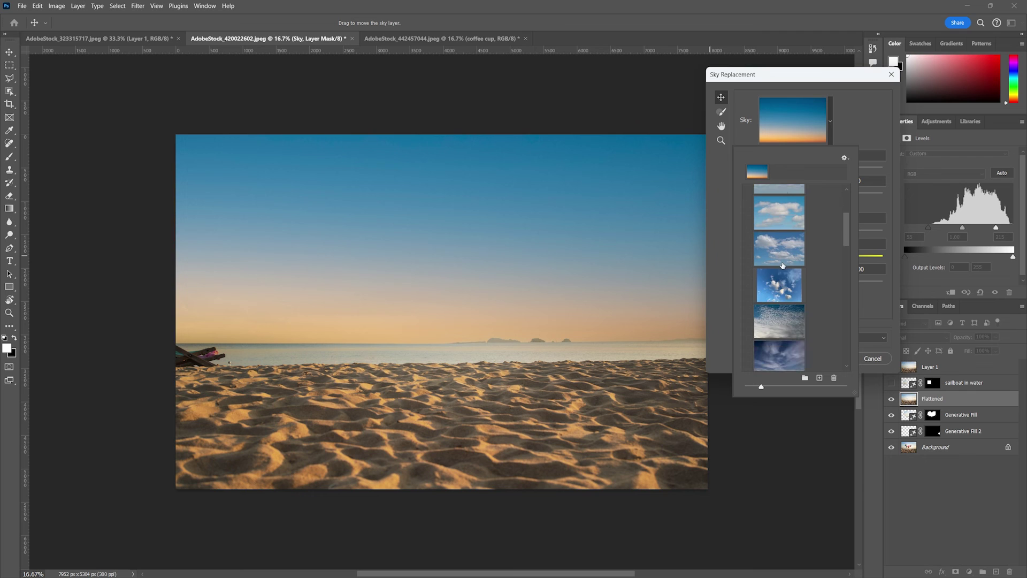
click(775, 324)
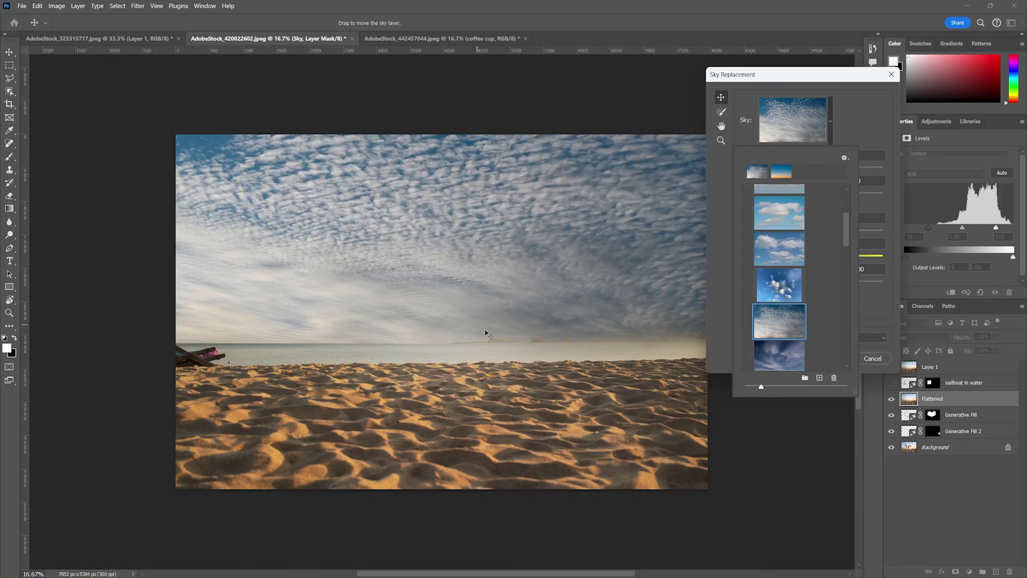
drag(846, 284, 848, 345)
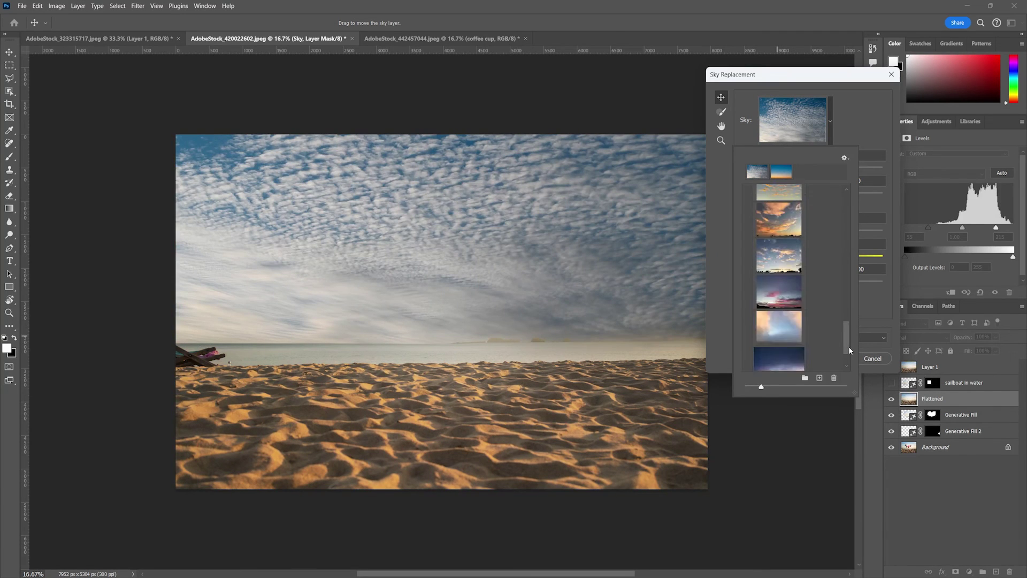
click(783, 316)
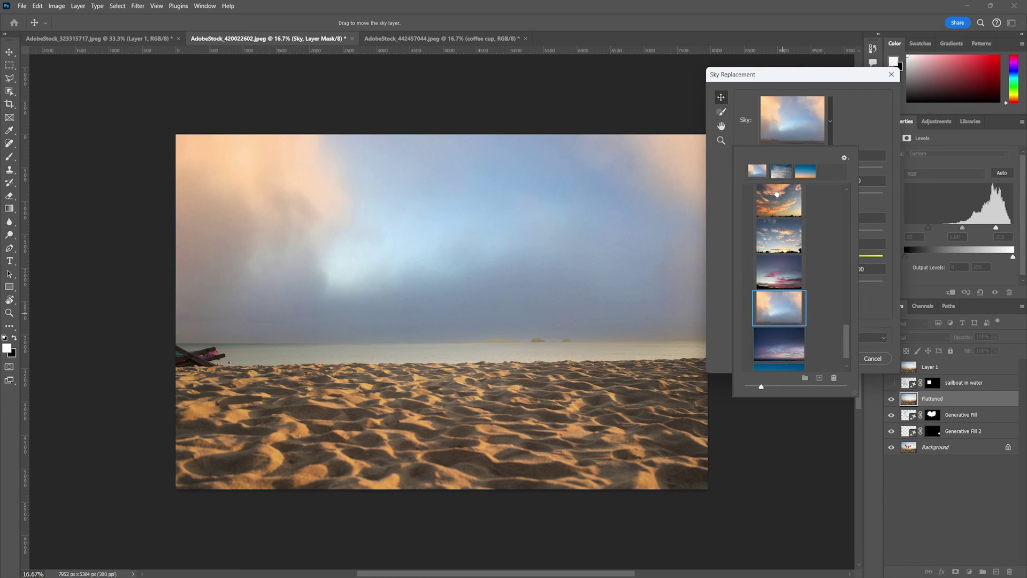
click(779, 197)
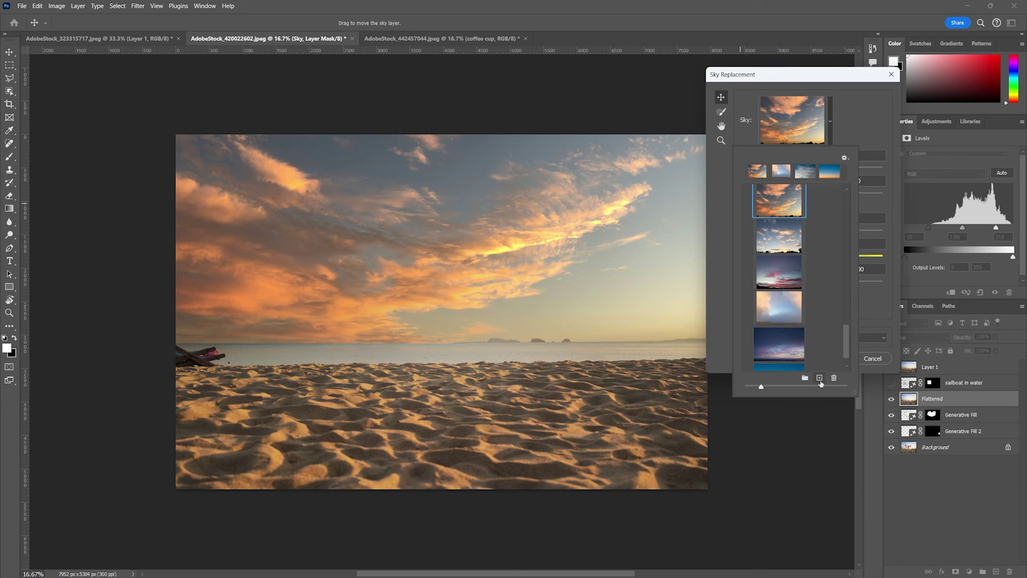
click(820, 378)
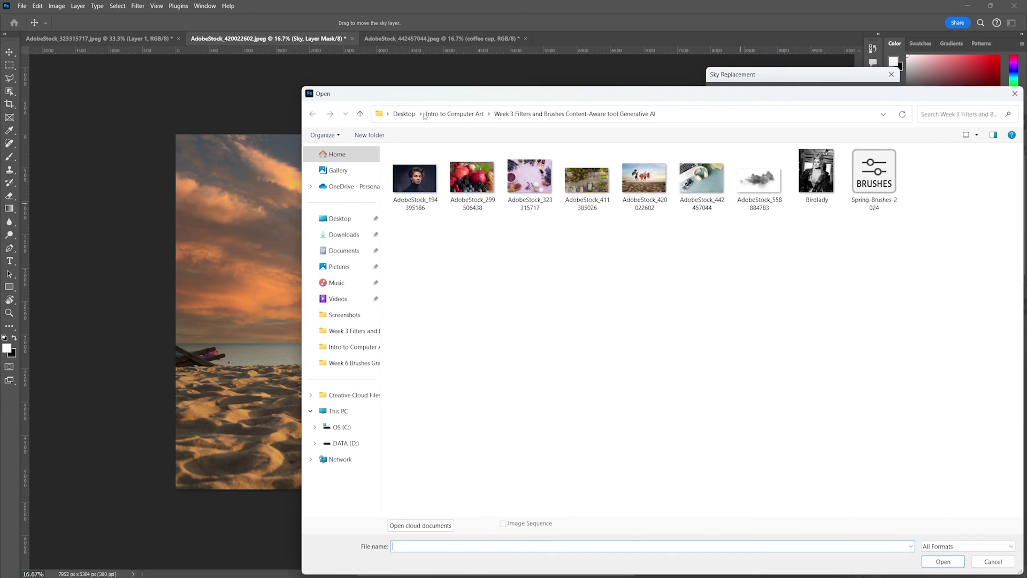
click(1015, 92)
click(860, 103)
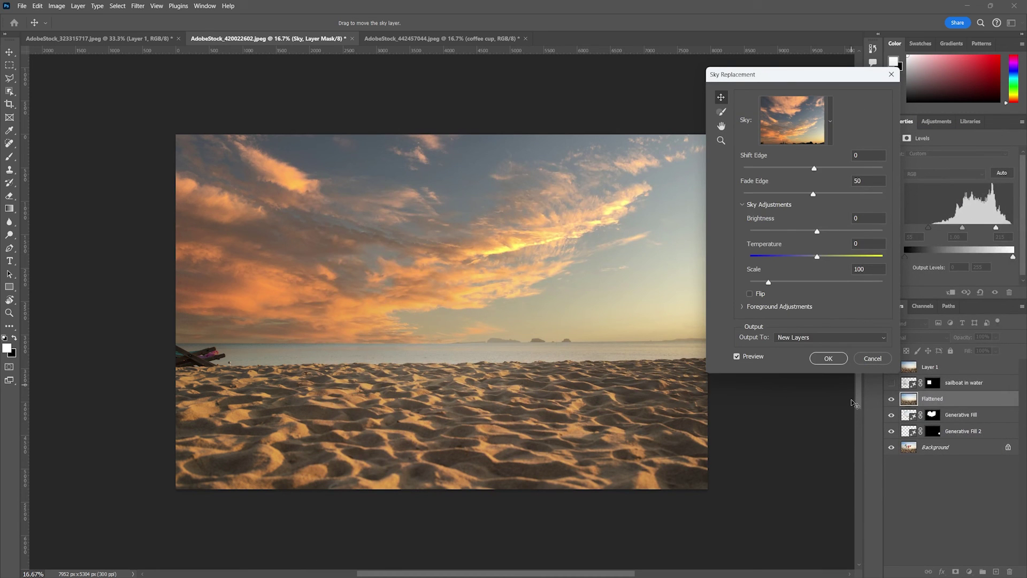
- Apply the sunset sky, collapse the Sky Replacement Group, and toggle it to compare
click(827, 358)
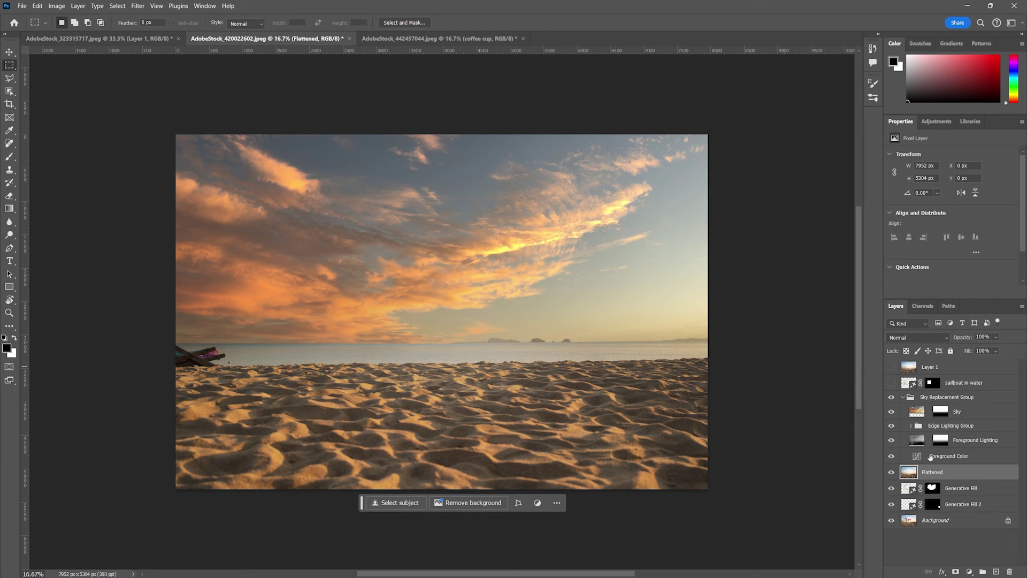
click(901, 398)
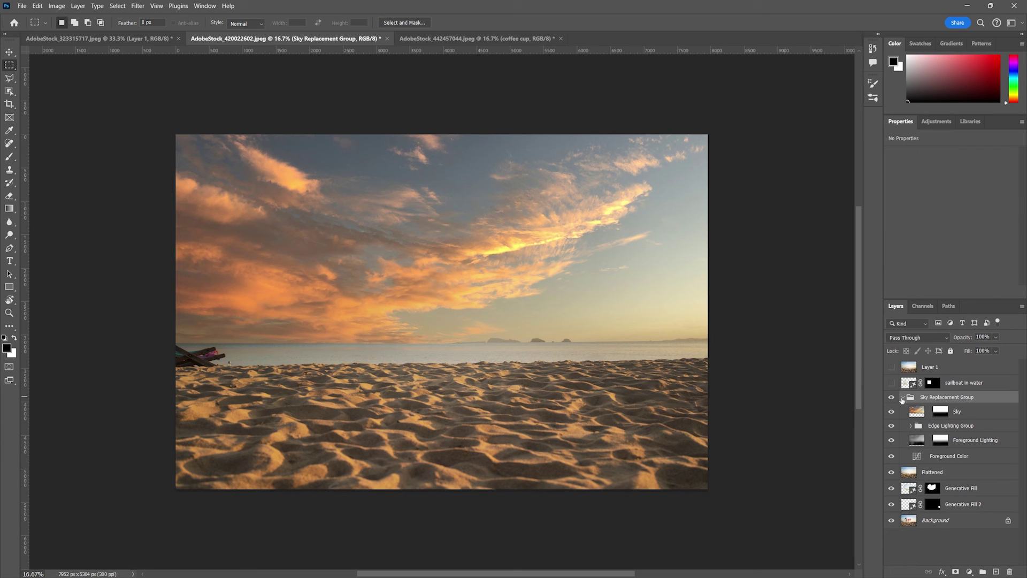
click(902, 398)
click(891, 397)
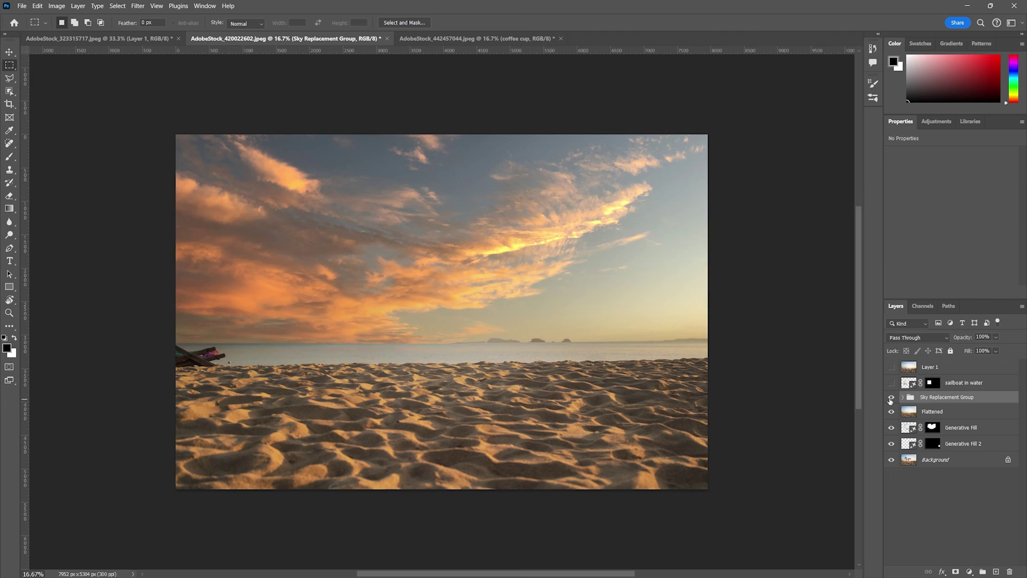
click(35, 7)
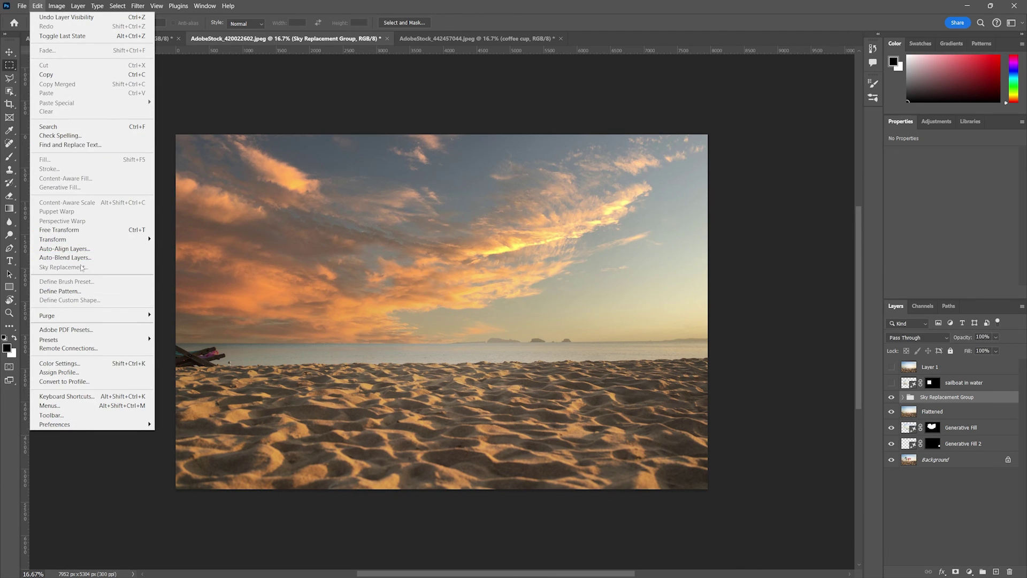
click(714, 27)
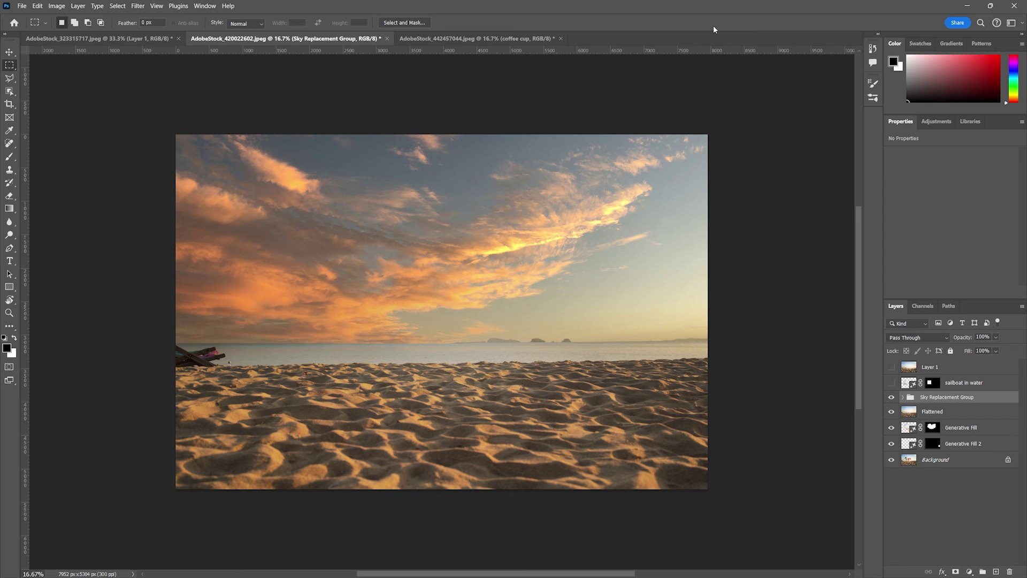